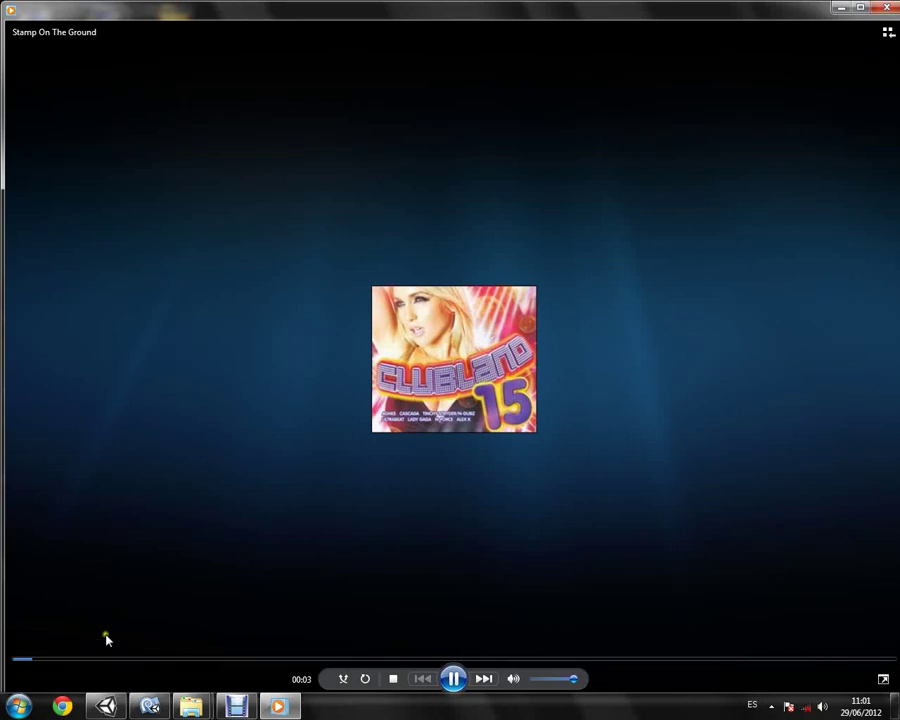
Hide the music player, then orbit and zoom out the Scene view over the crates, bottles and plants
click(841, 9)
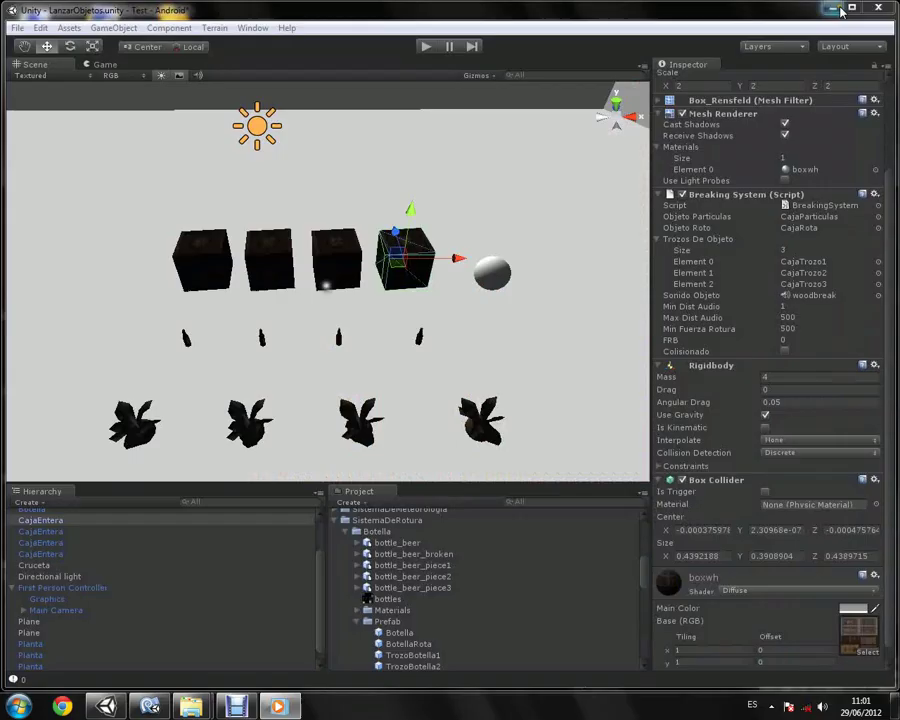
alt+drag(452, 400, 448, 317)
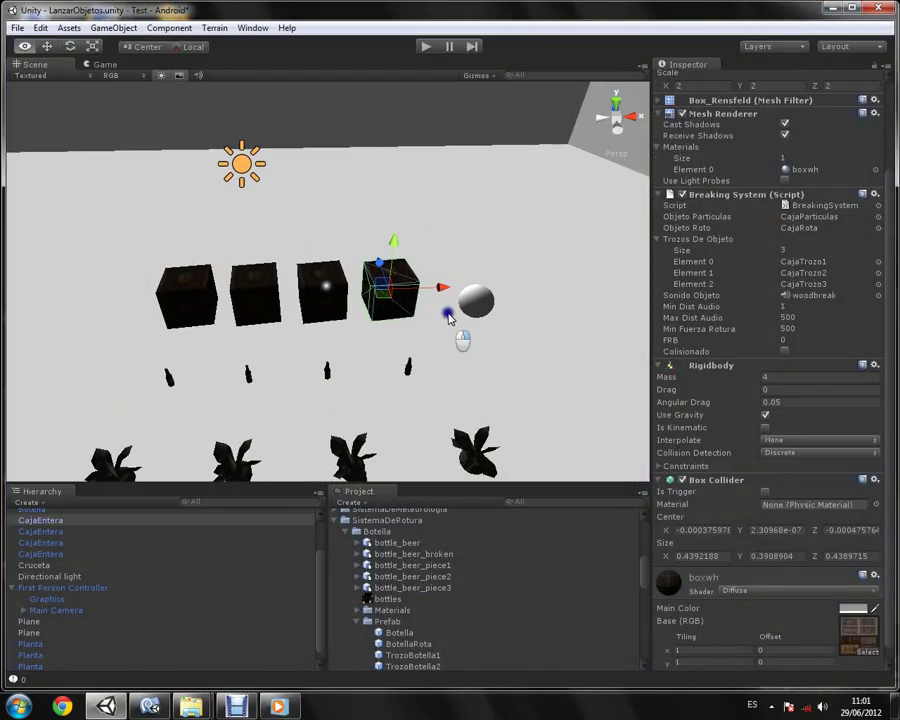
scroll(452, 301, down, 3)
scroll(450, 305, down, 2)
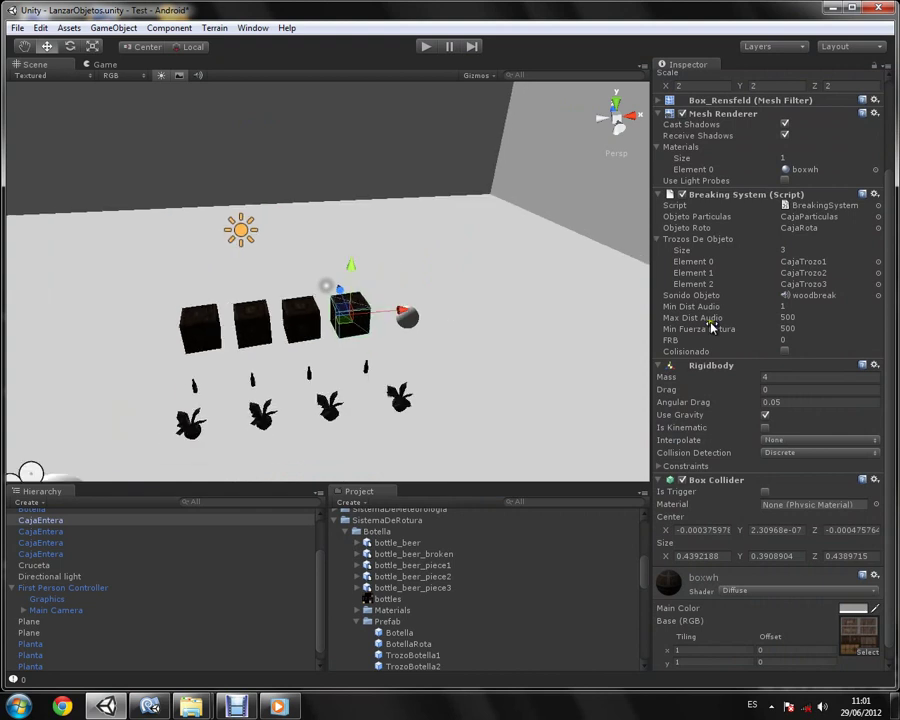
Minimize Unity and open 'Nuevo documento de texto' from the desktop in Notepad
click(830, 8)
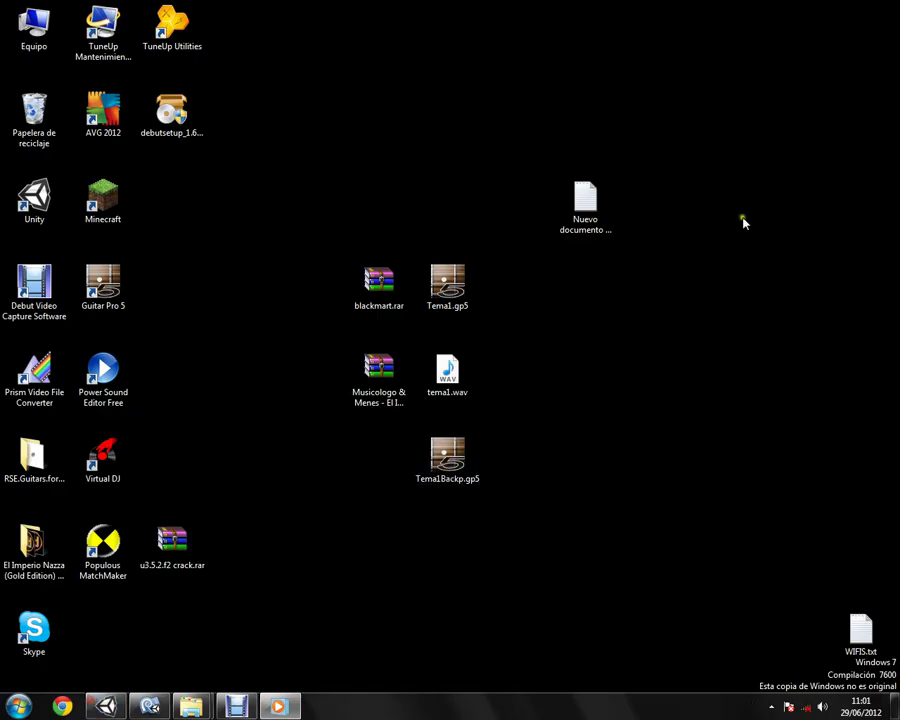
click(587, 220)
double_click(587, 220)
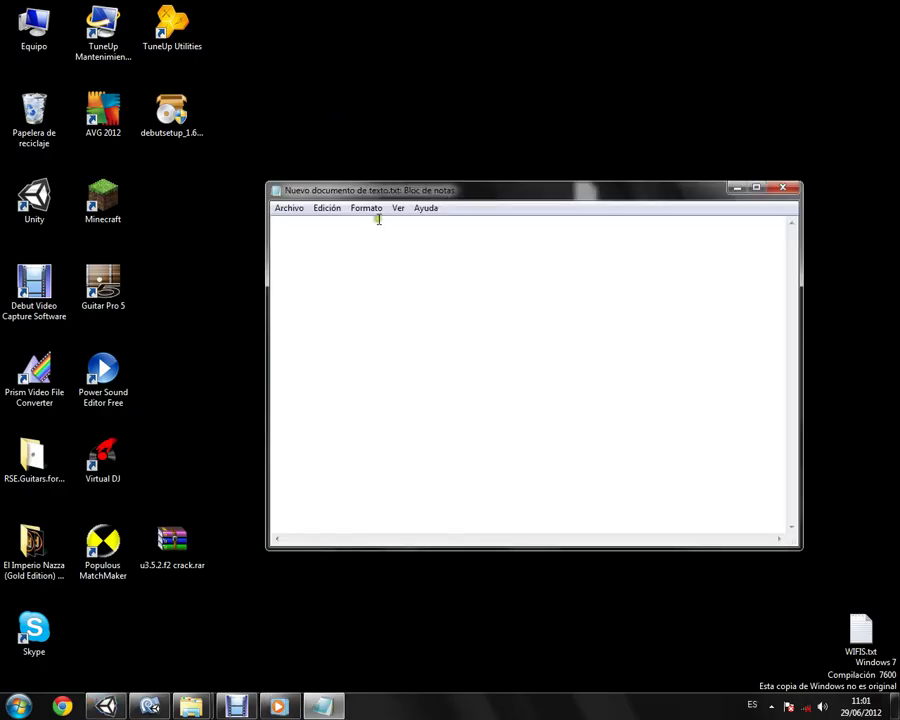
Type a greeting with the author's handle, maximize Notepad, and continue 'y esto es una pequeña demo de un sistema'
text(Hola buena)
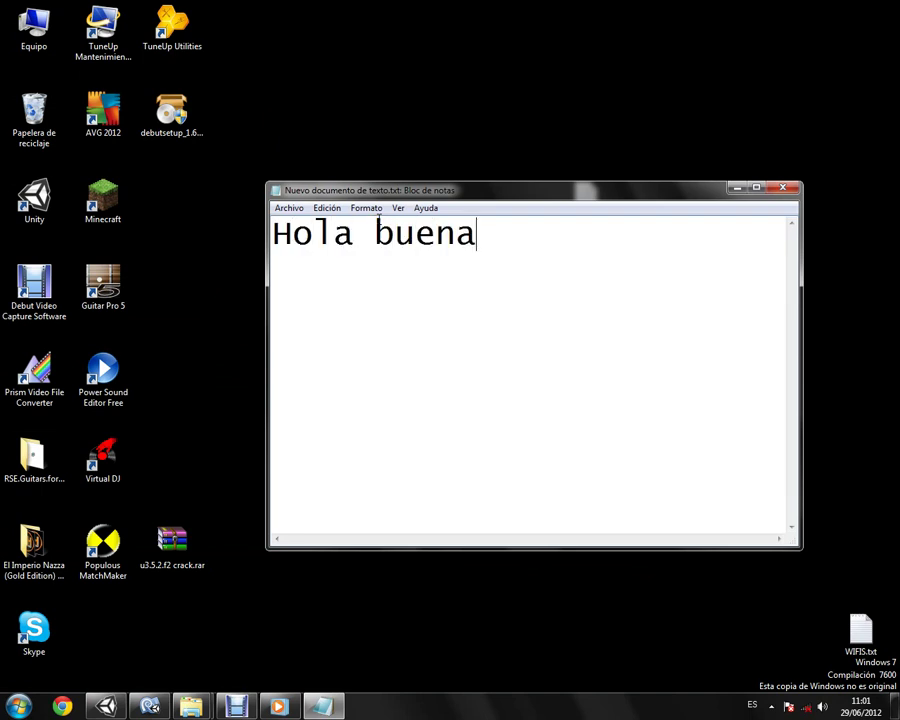
text(s , soy)
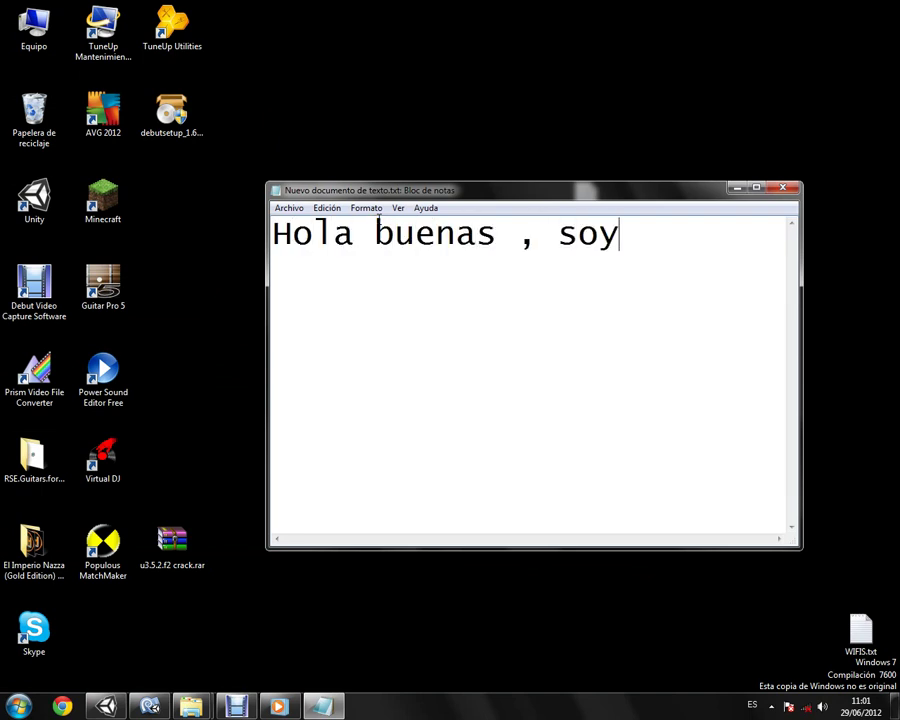
text( mcklem)
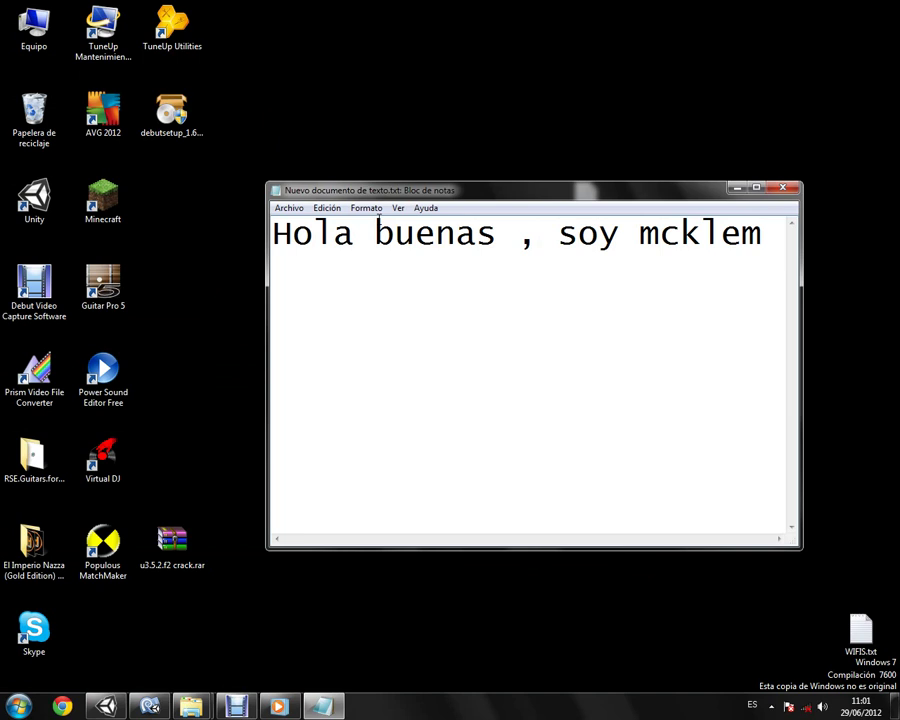
click(755, 189)
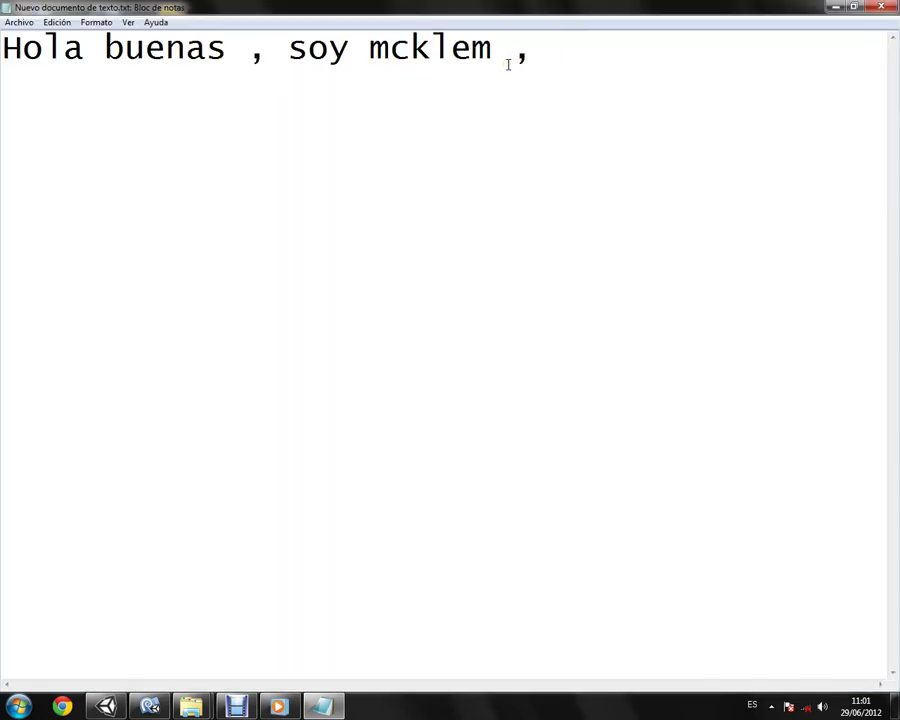
text(y esto )
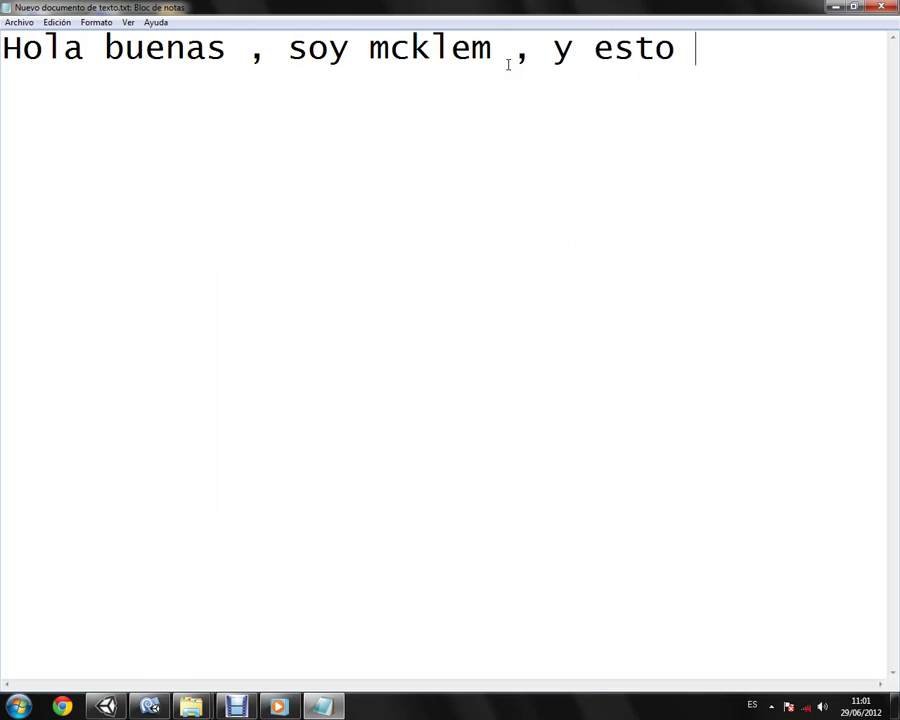
text(es una)
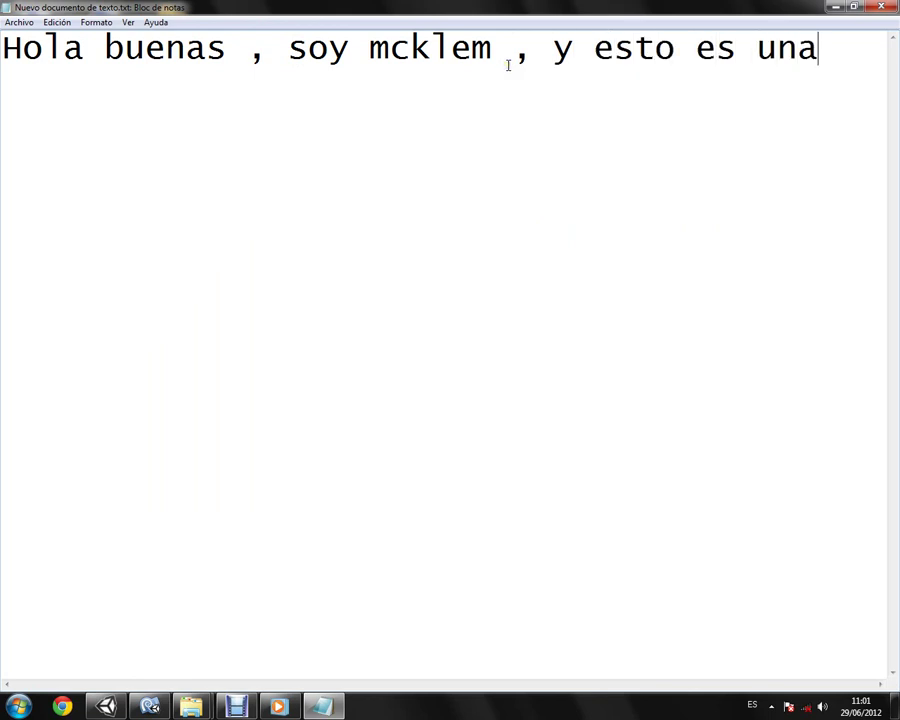
text( pequeña de)
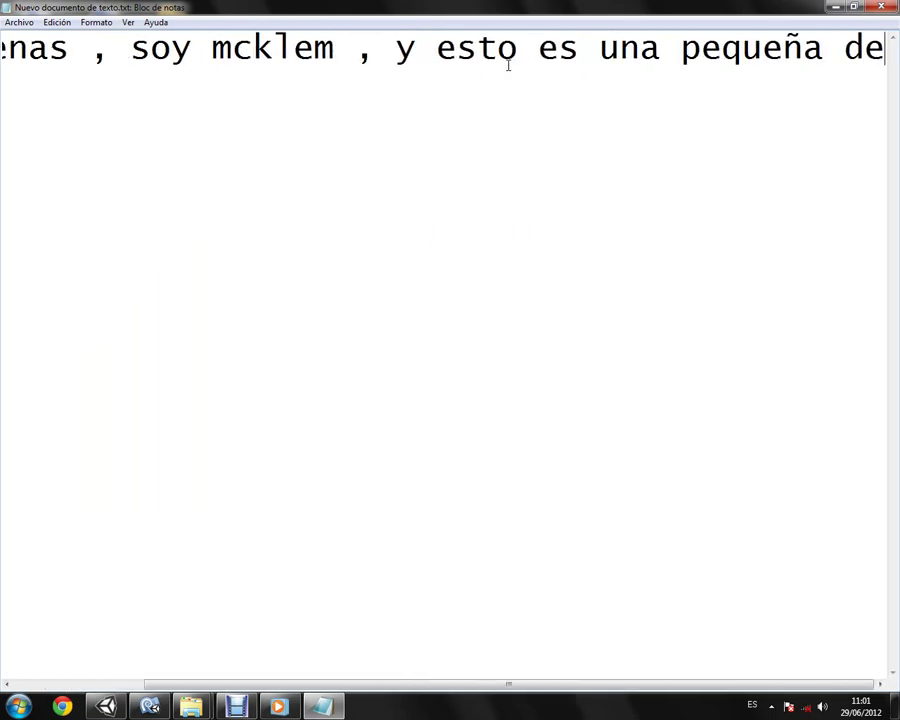
text(mo d)
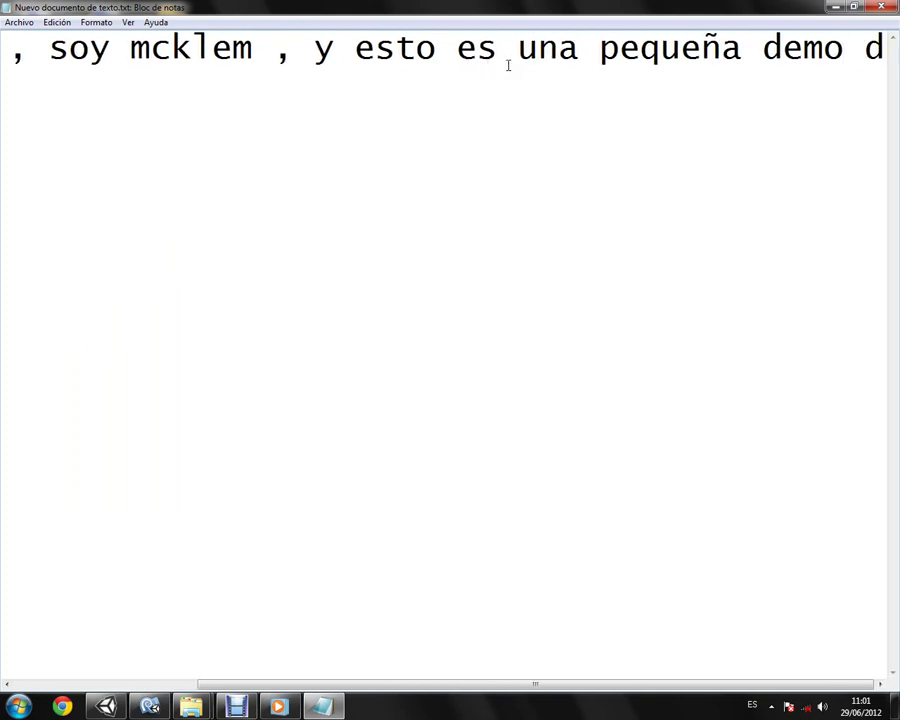
text(e un si)
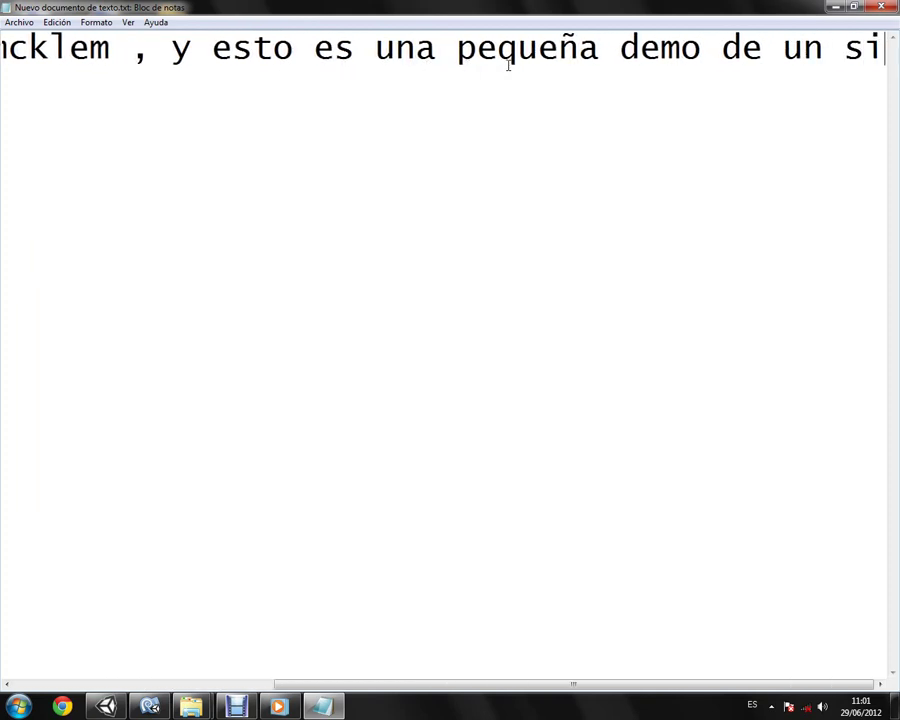
text(stema para)
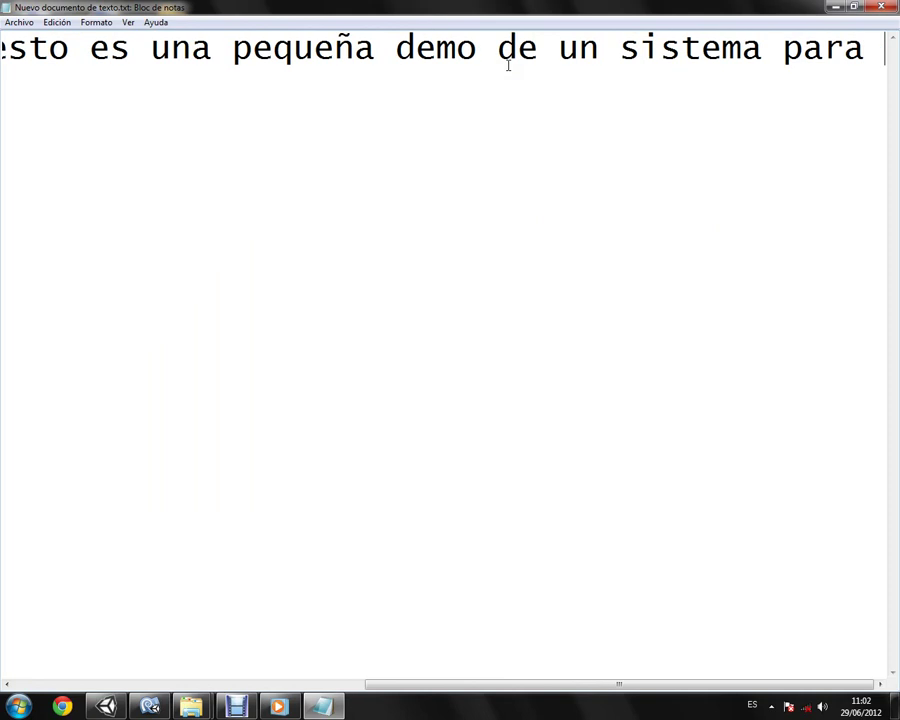
Continue the sentence 'de objetos que se ... desarrollando para un videojuego llamado DeadInCandlewood', fixing typos
key(BackSpace)
key(BackSpace)
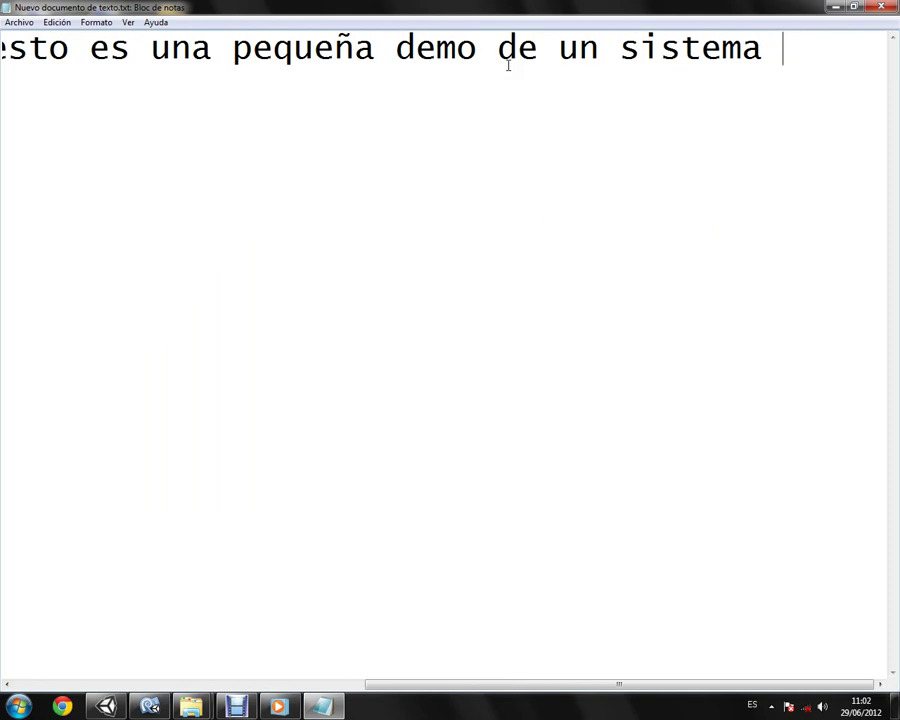
text(de objetos q)
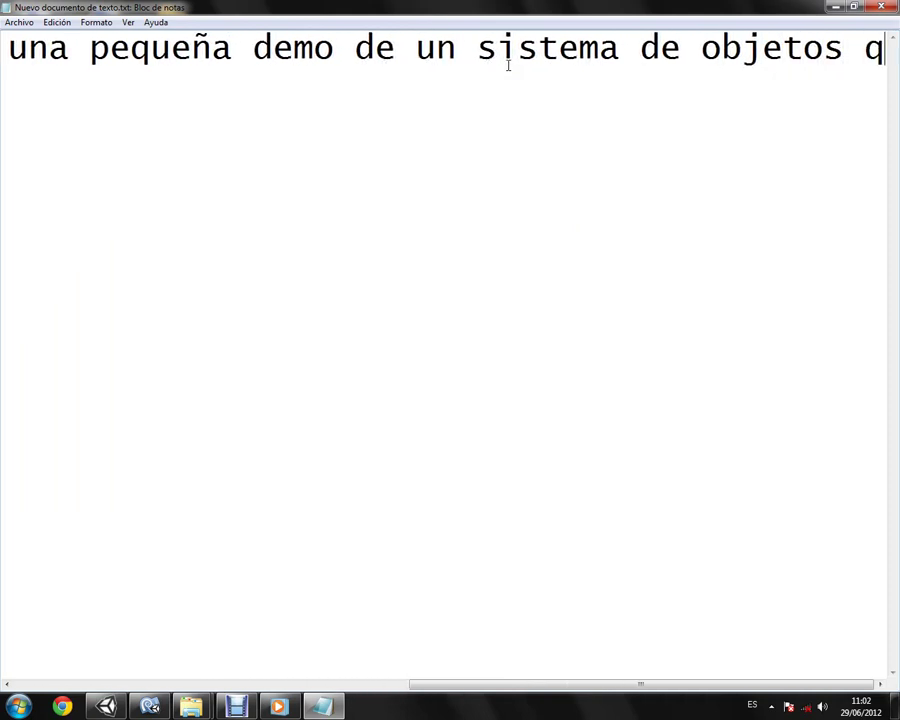
text(ue se )
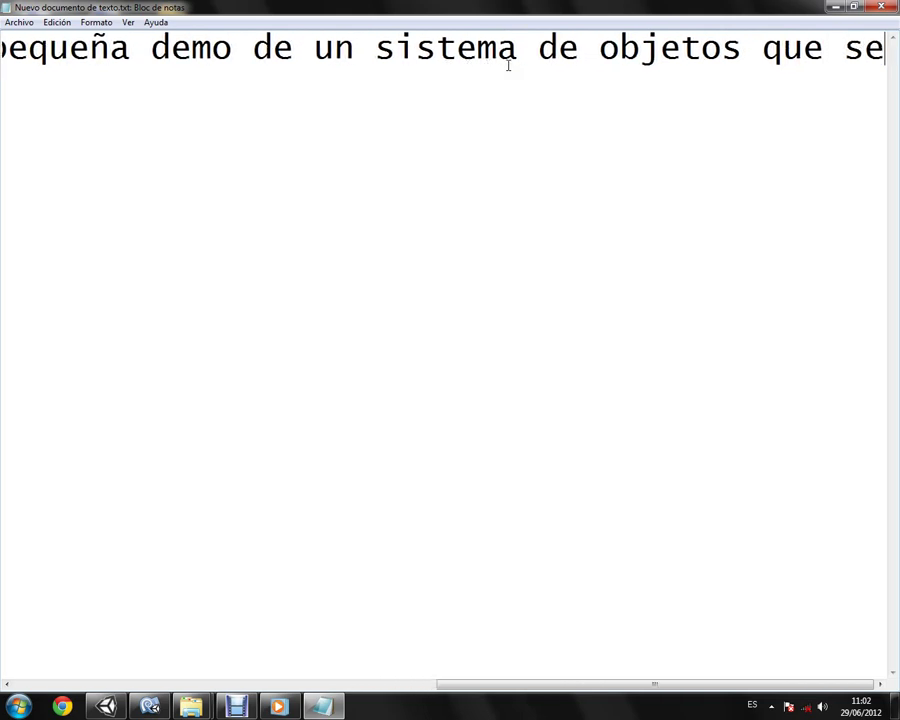
text(staj)
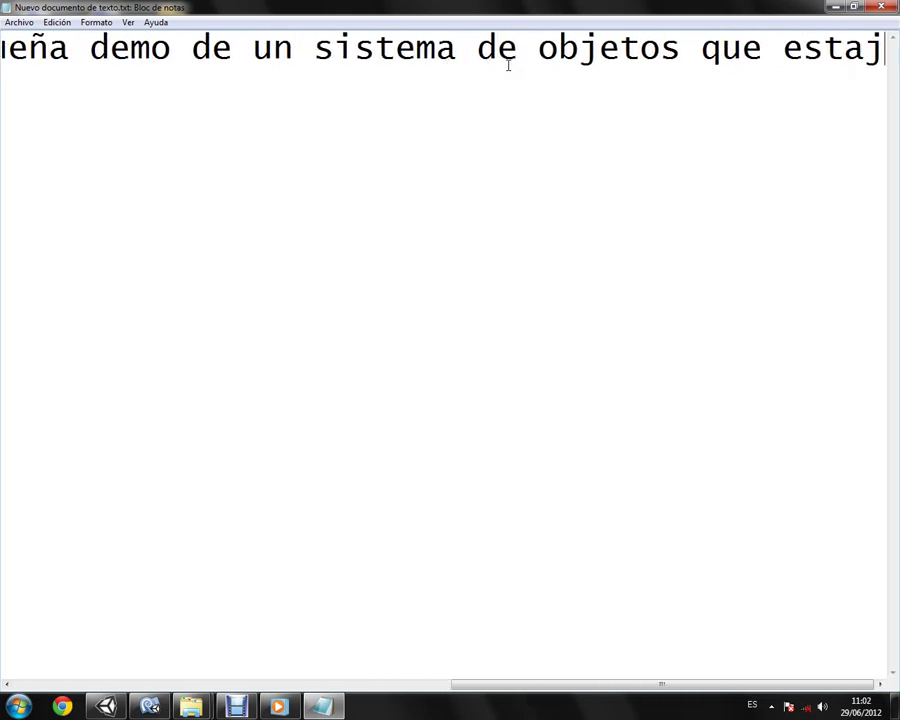
text(os desar)
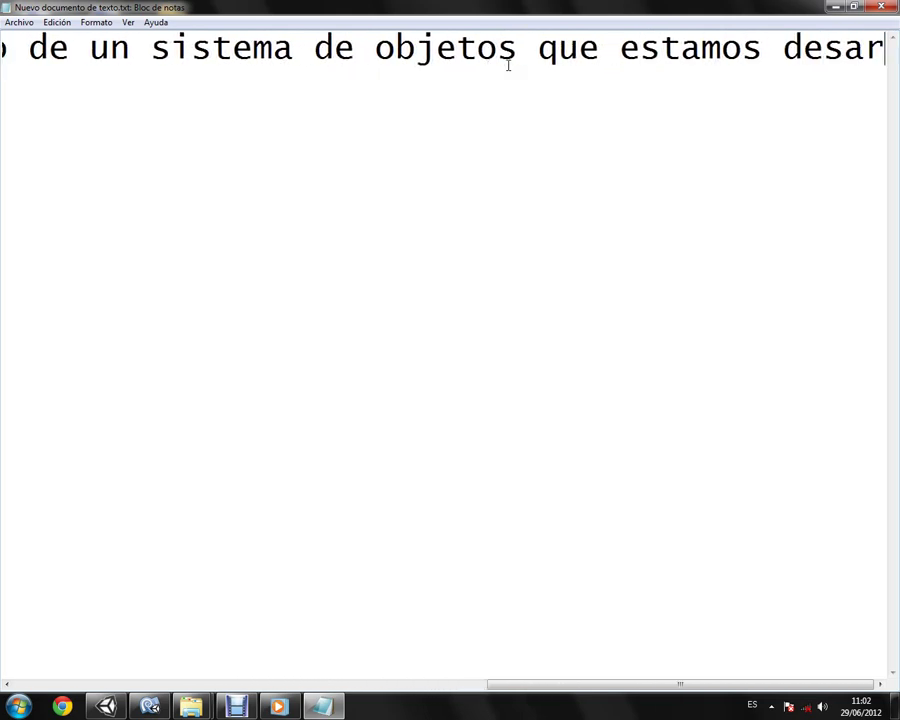
text(rollando para u)
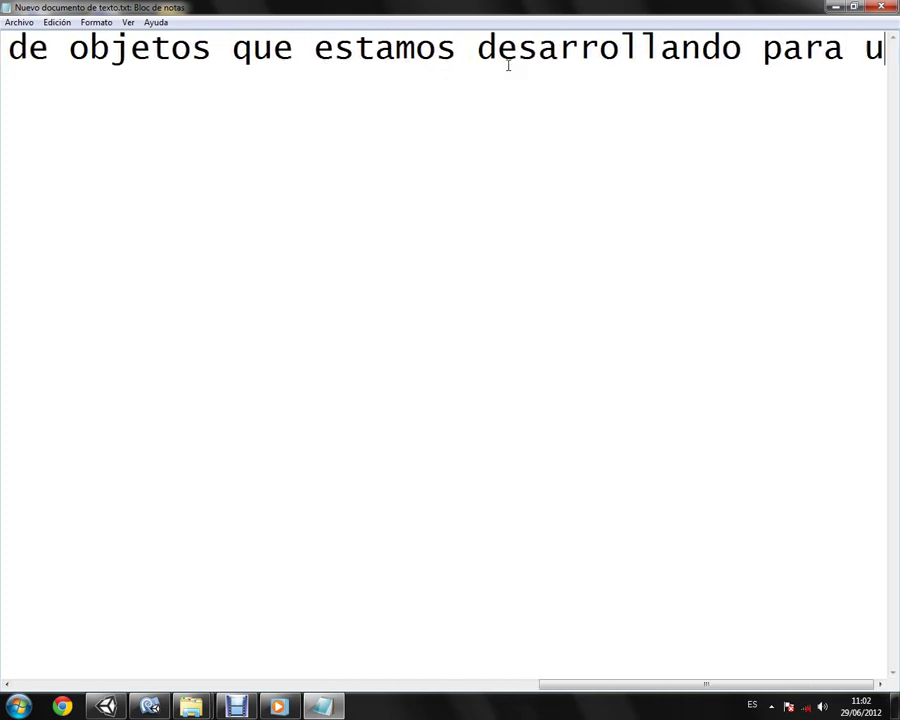
text(n videojuego )
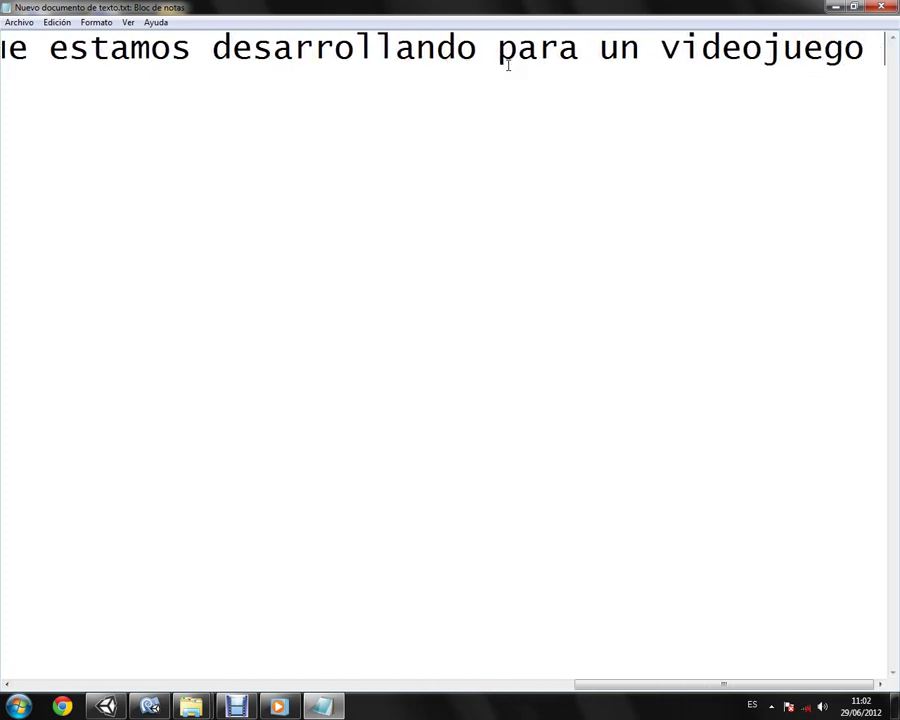
text(llamado SD)
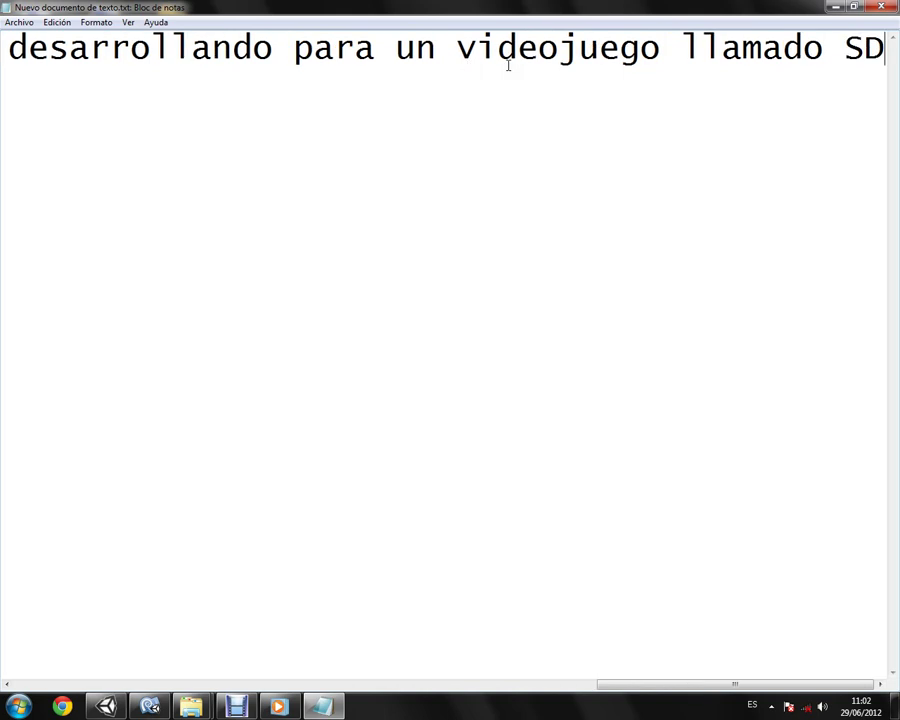
text(eadIn)
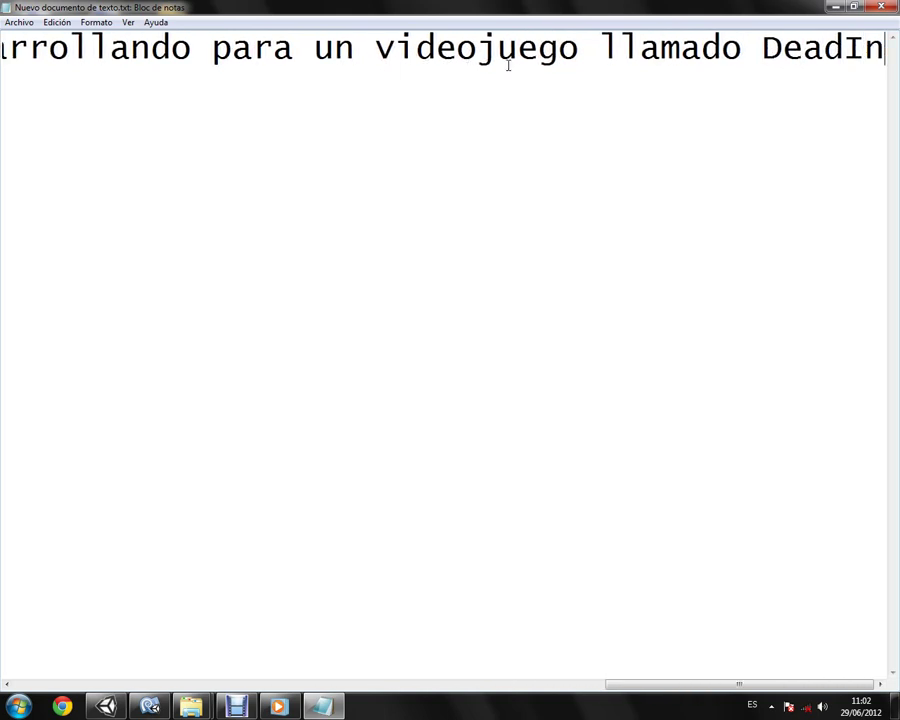
text(Cca)
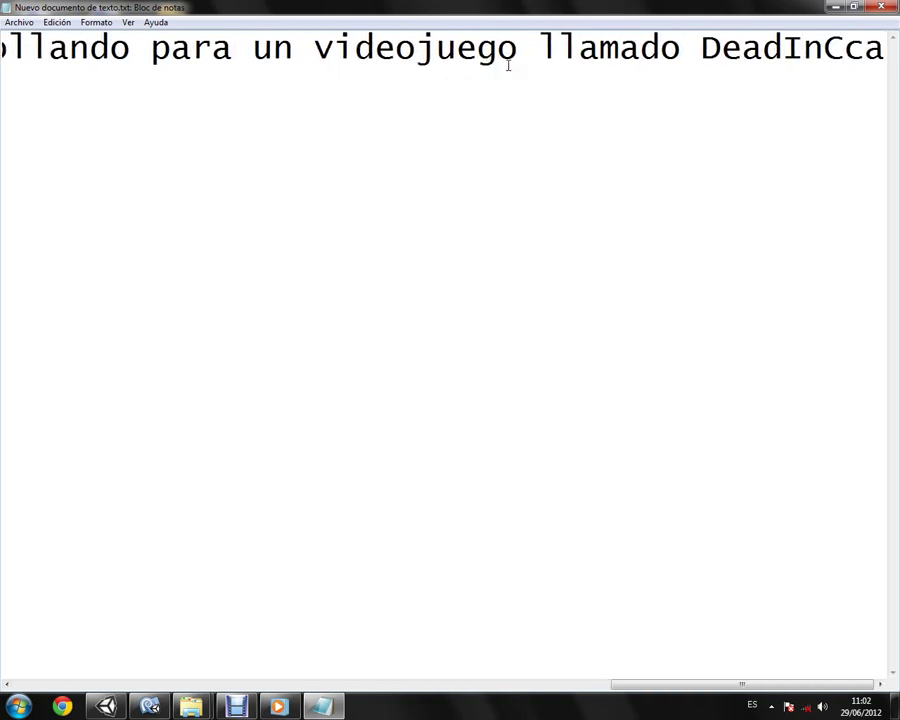
key(BackSpace)
key(BackSpace)
text(andlew)
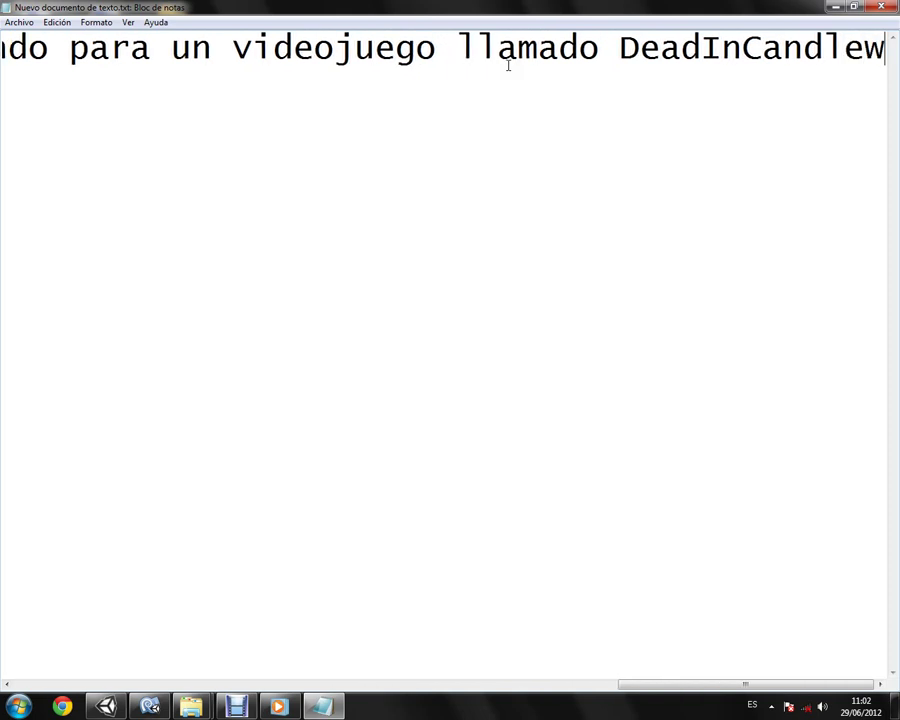
text(ood)
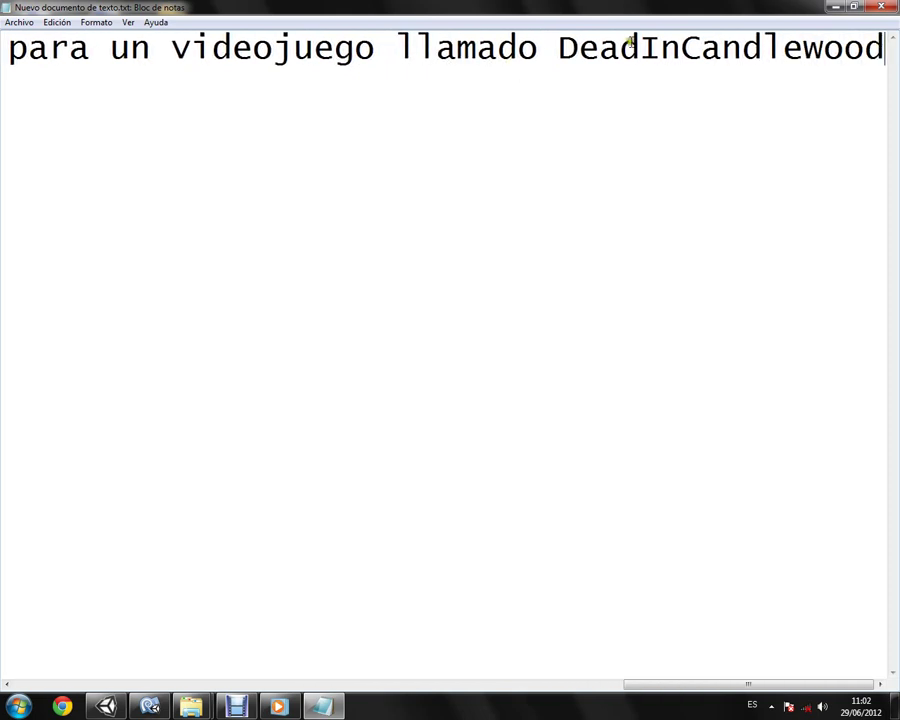
Insert spaces so the name reads 'Dead In Candlewood', then start a new line
click(640, 46)
click(703, 48)
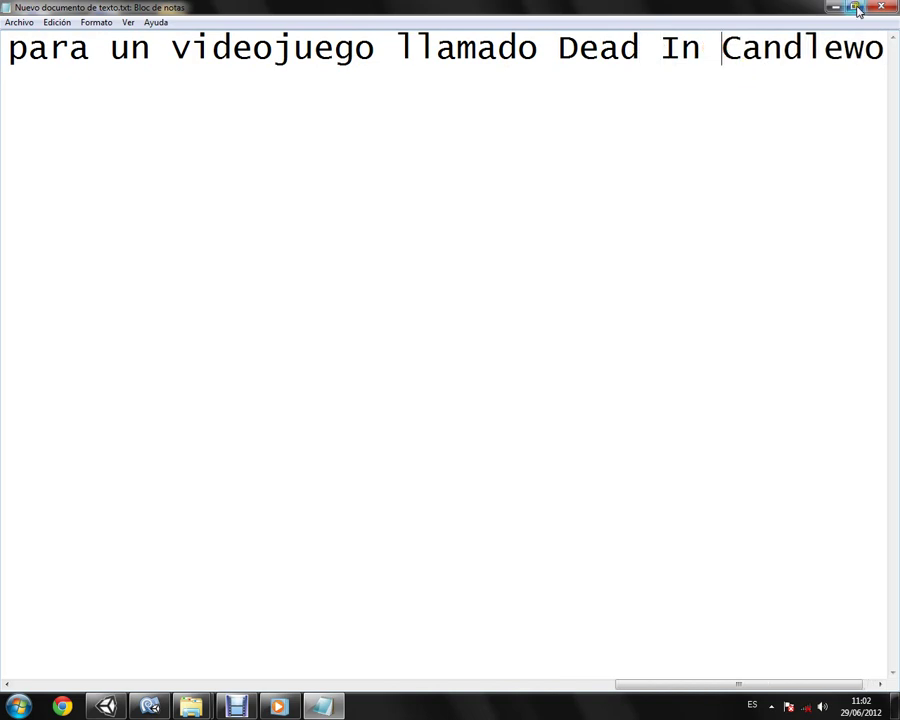
drag(560, 46, 897, 62)
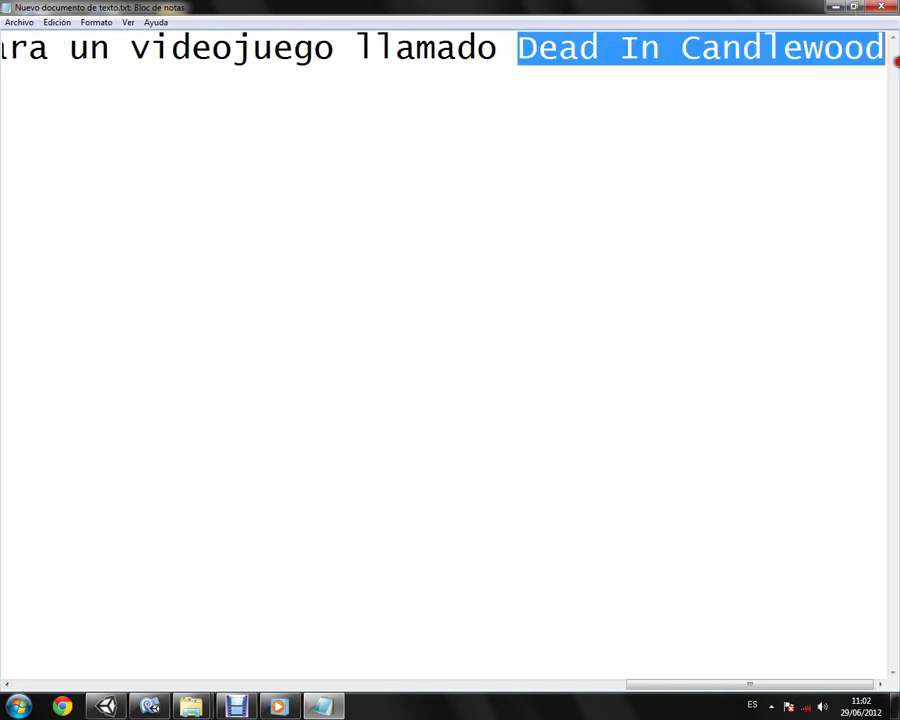
click(857, 47)
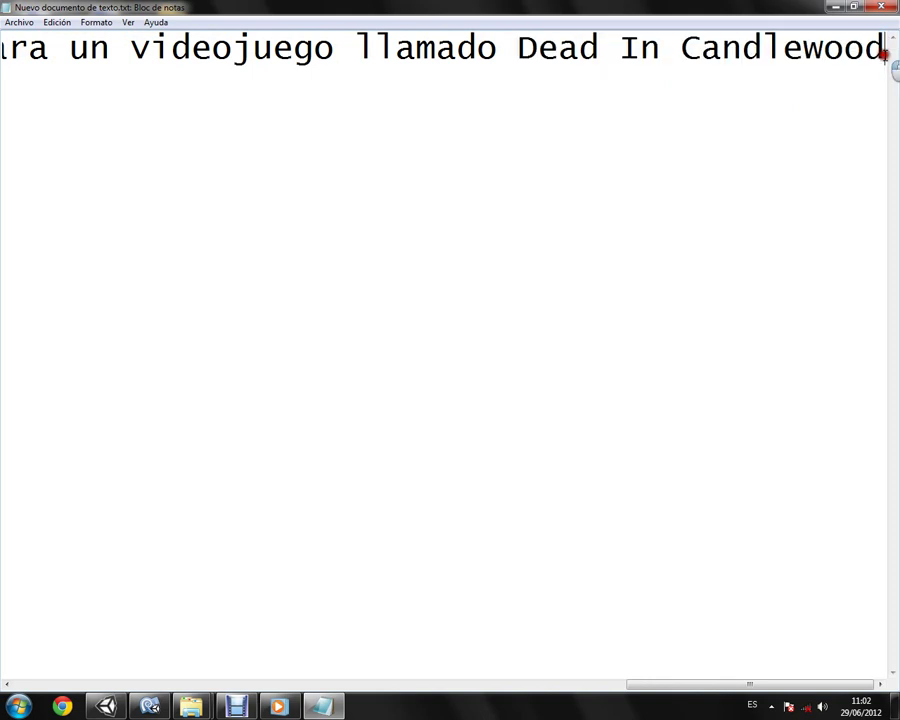
key(Return)
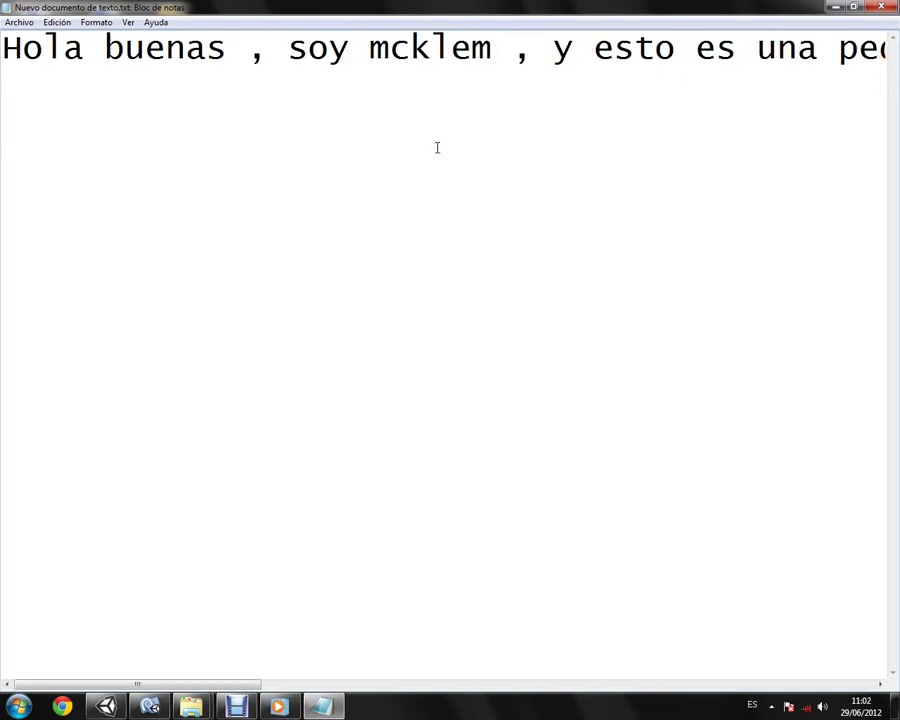
Write the line on grabbing, dropping and throwing objects that break depending on applied force and weight
text(Consiste en)
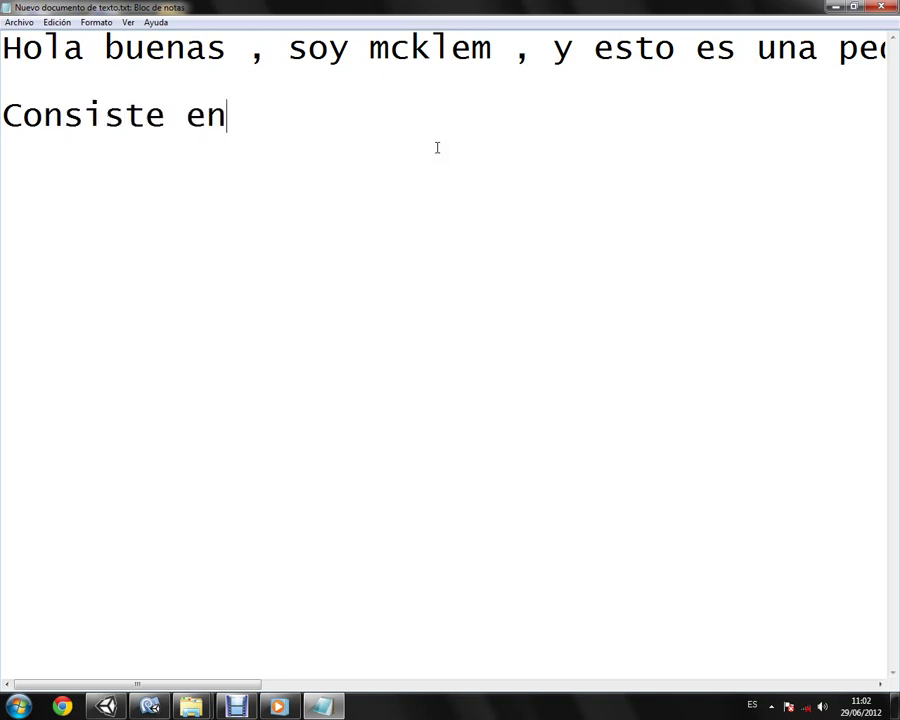
text( un sis)
key(BackSpace)
text(istema)
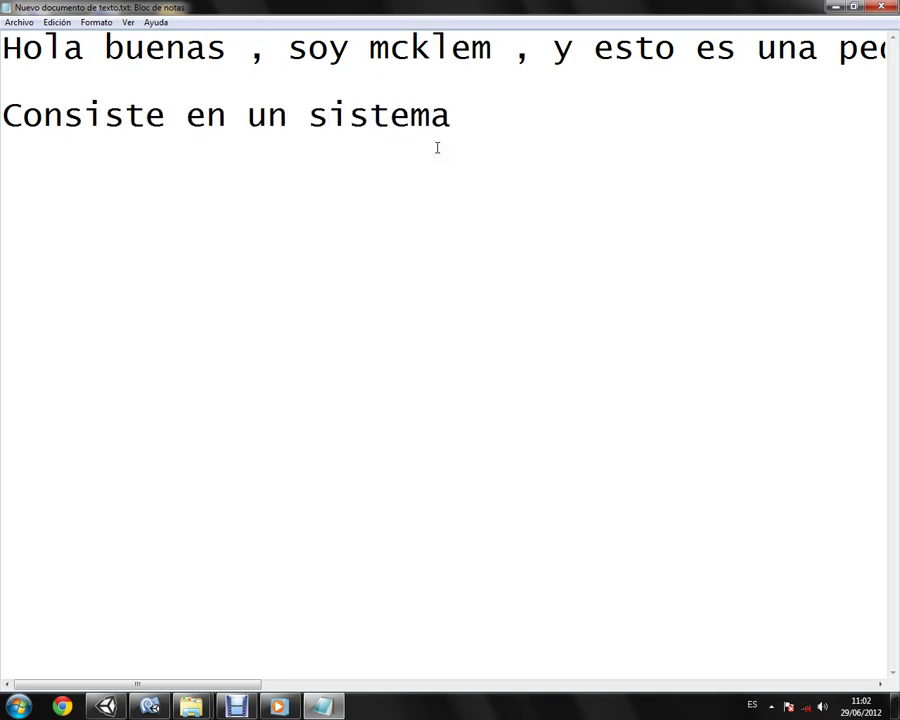
text( en el cu)
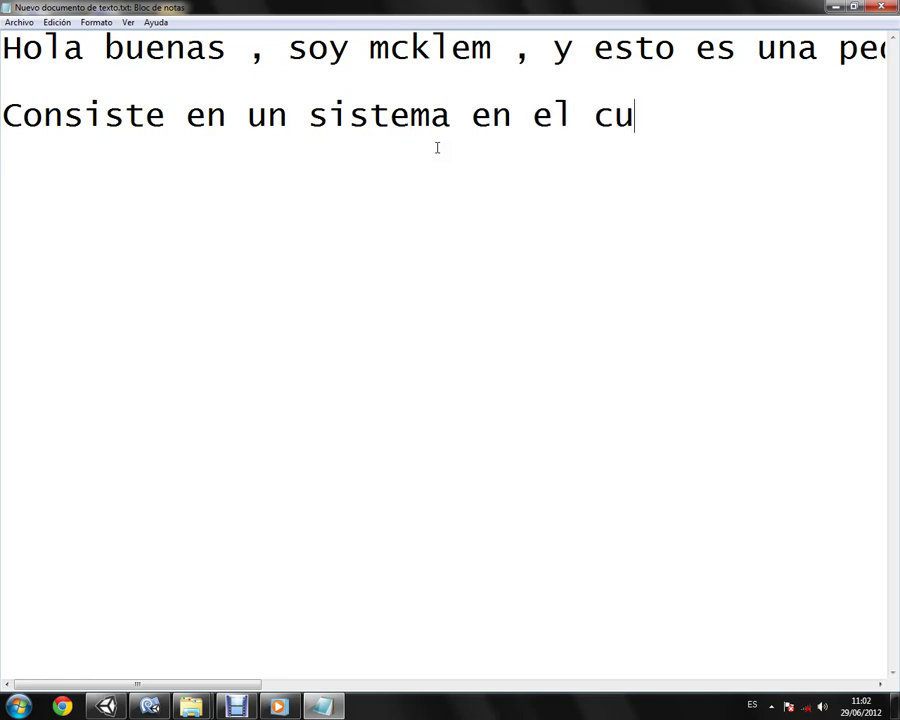
text(al puedes co)
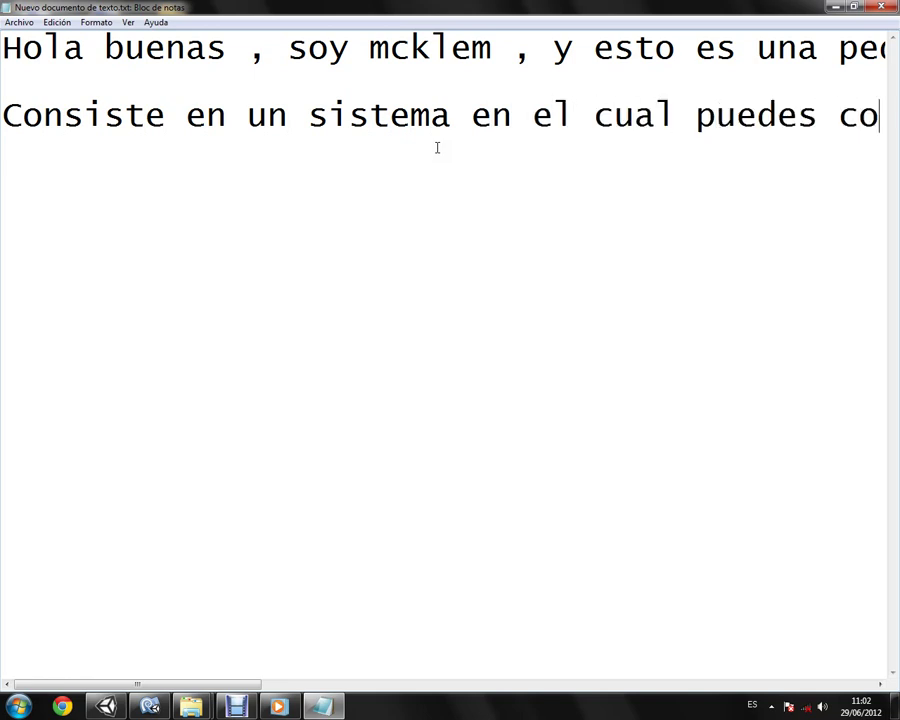
text(jer)
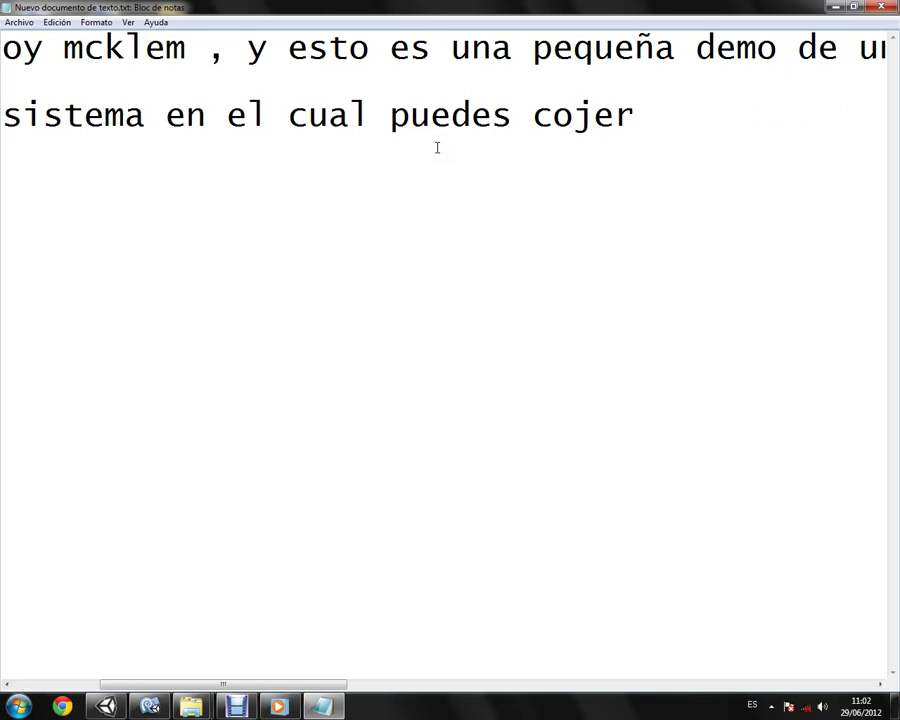
text( , soltar y la)
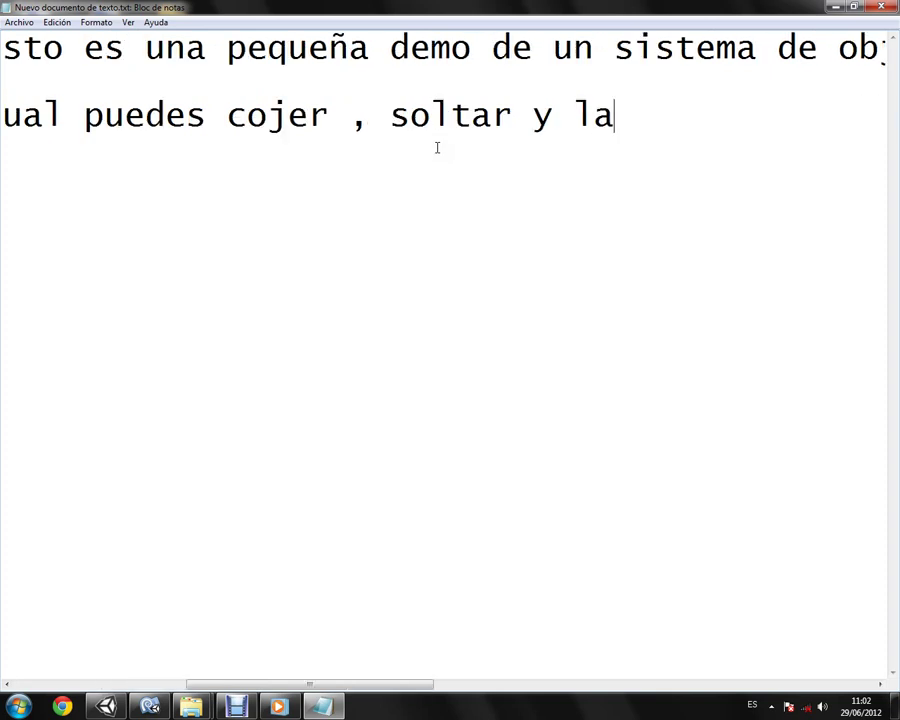
text(nzar objeto)
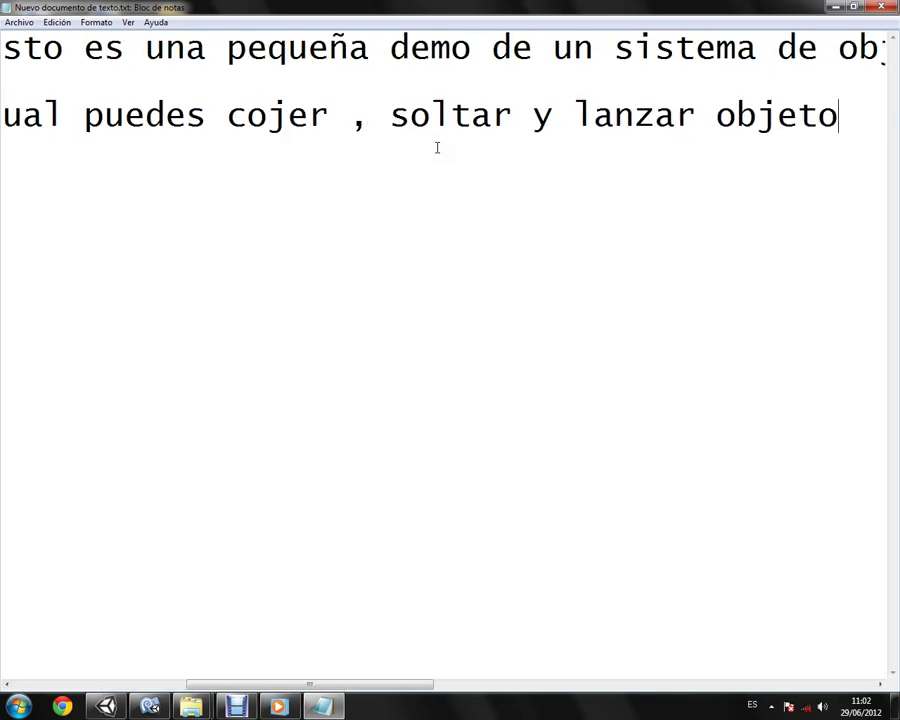
text(s , )
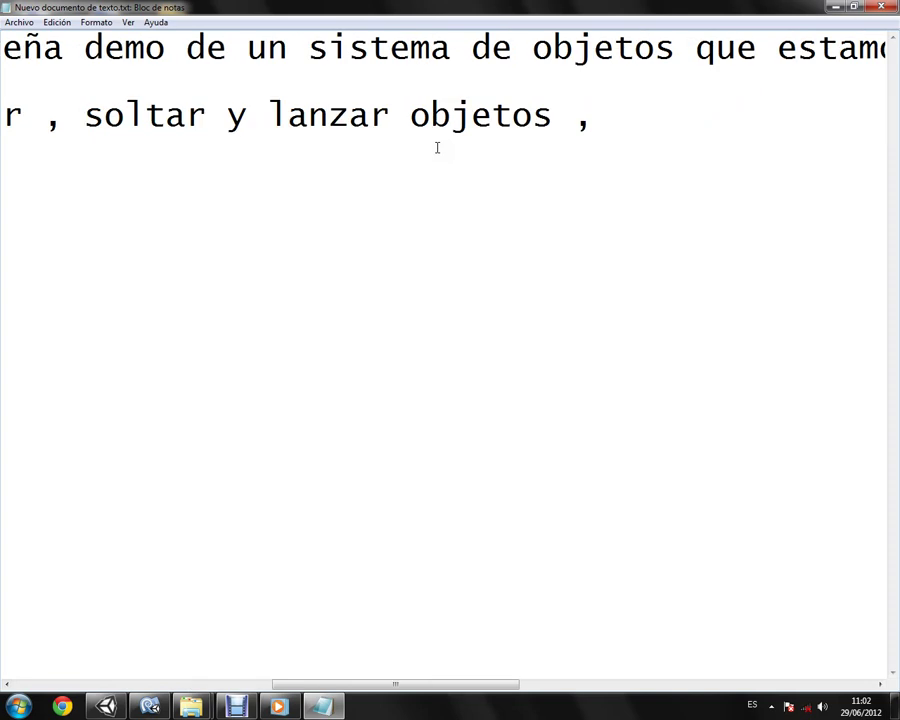
text(estos s)
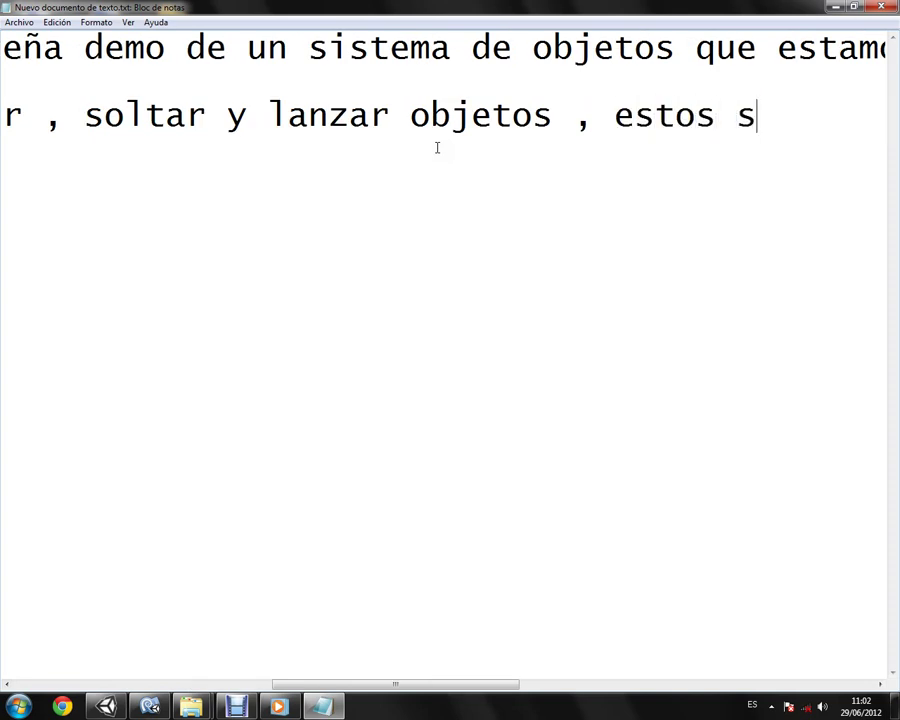
text(e romper)
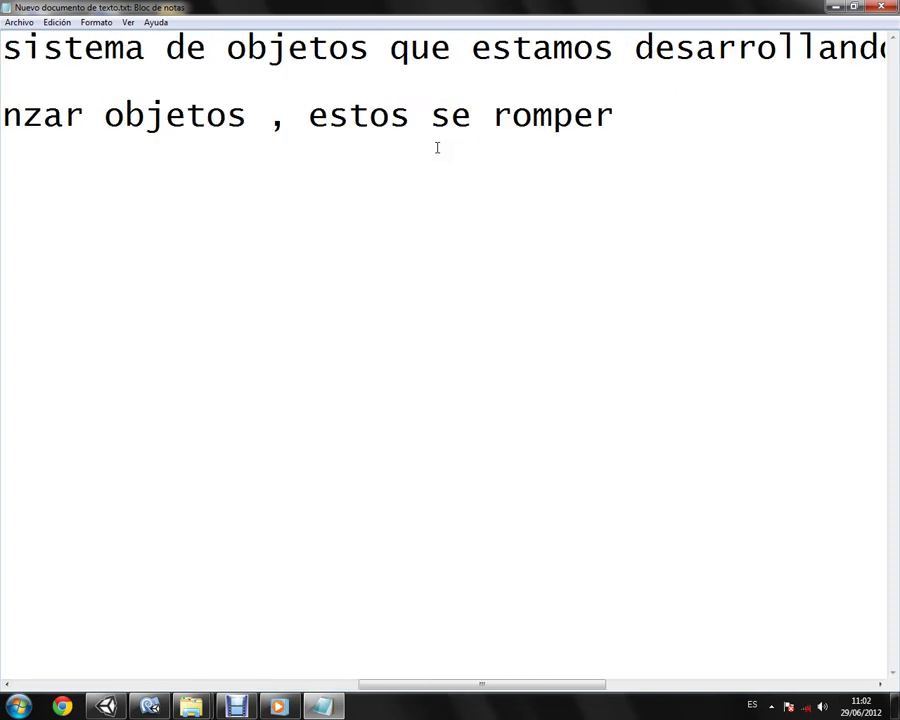
text(án o no )
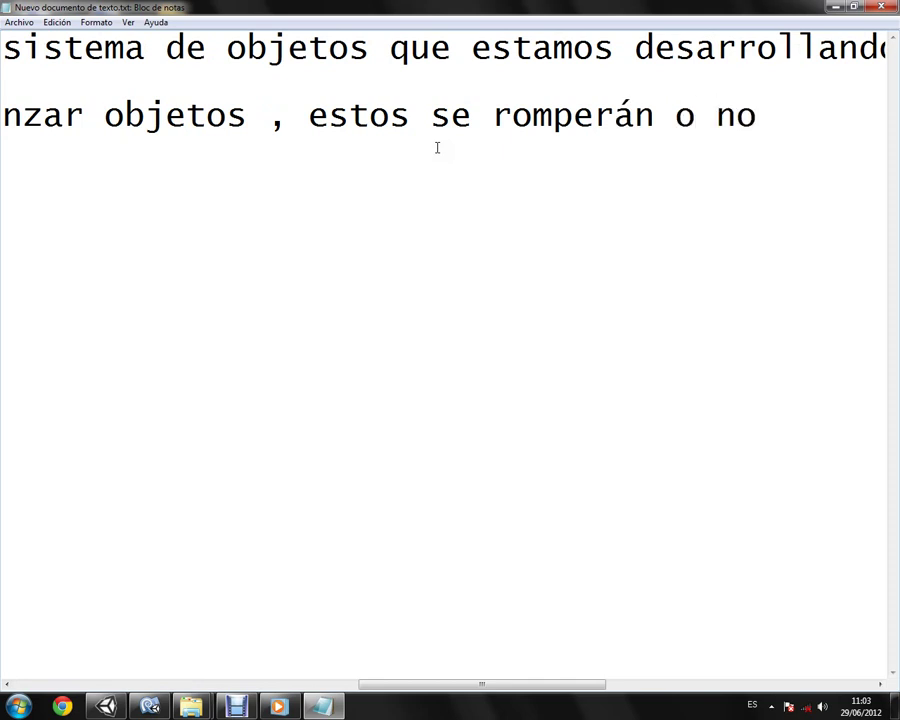
text(dependiendo de )
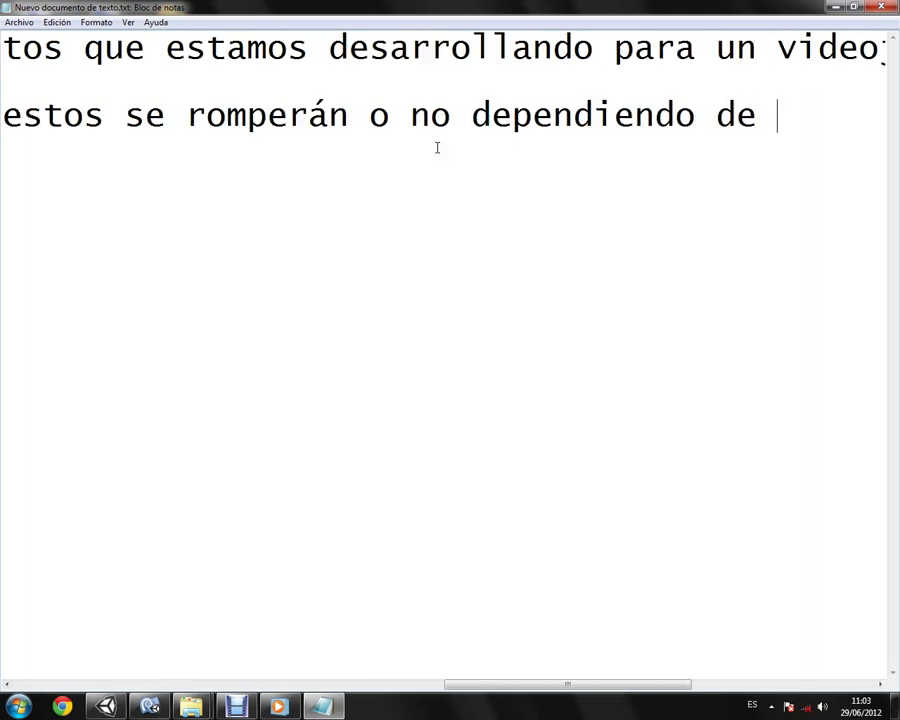
text(su)
text( f)
key(BackSpace)
key(BackSpace)
key(BackSpace)
text(la fuerza )
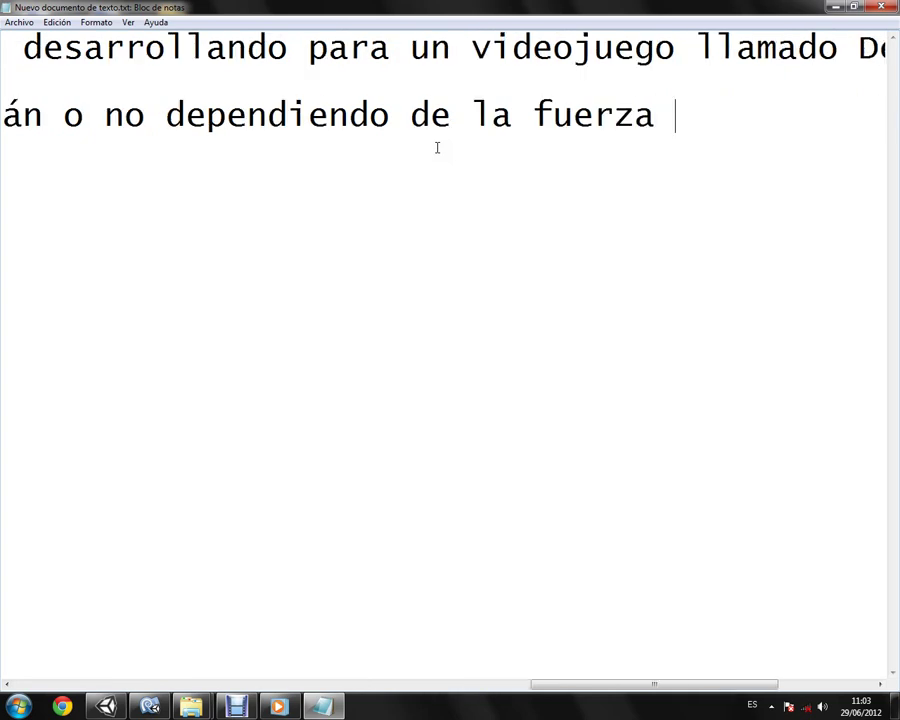
text(aplicada en )
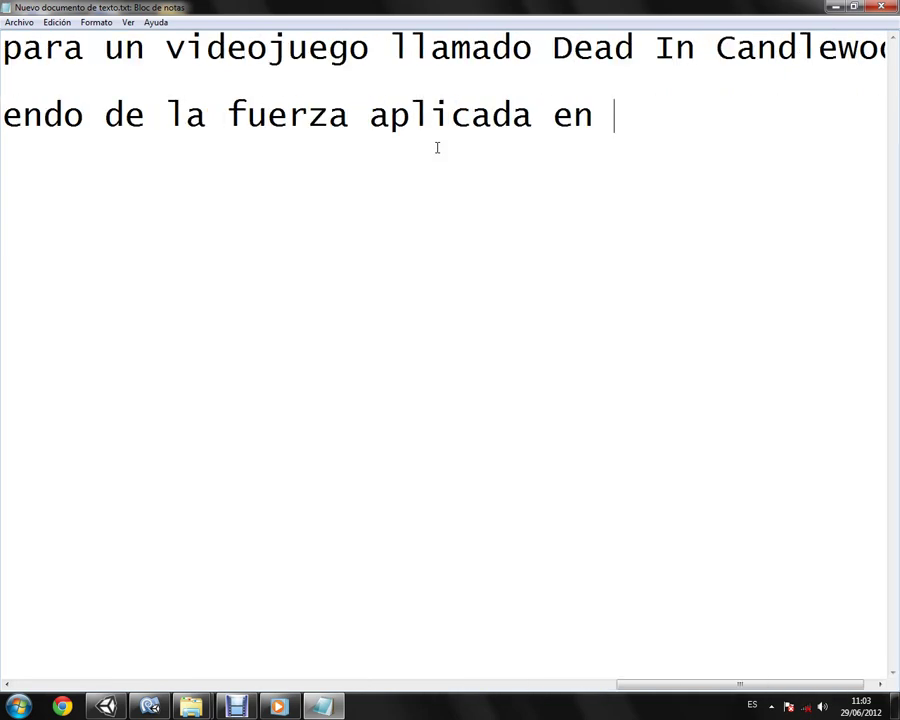
text(el y s)
key(BackSpace)
text(de su)
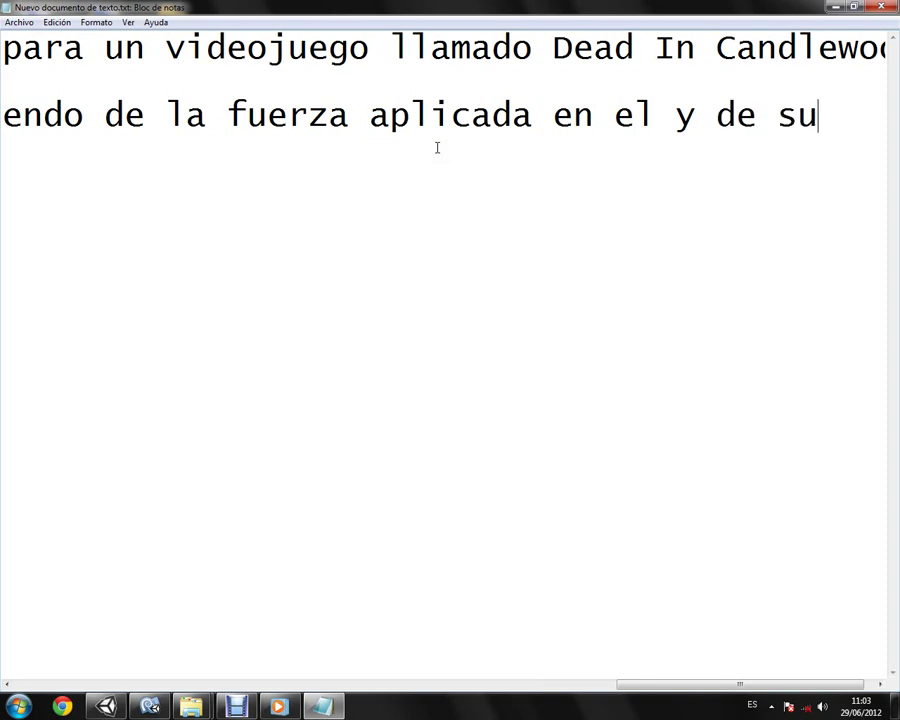
text( peso)
key(Return)
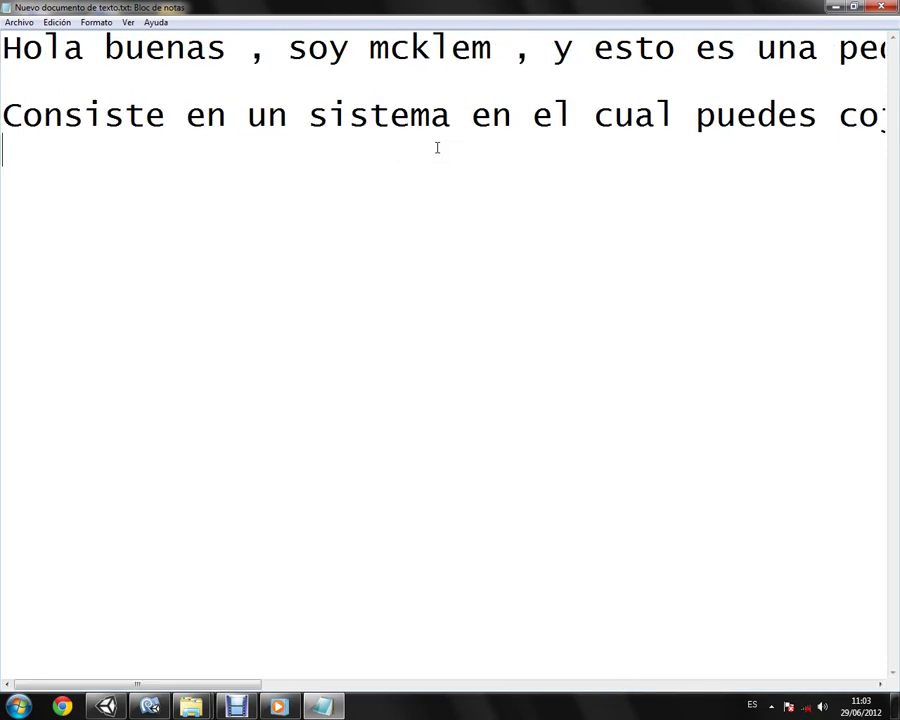
Add 'configurando la fuerza en (newtons)' and check the crate's 500 Min Fuerza Rotura in Unity
text(conf)
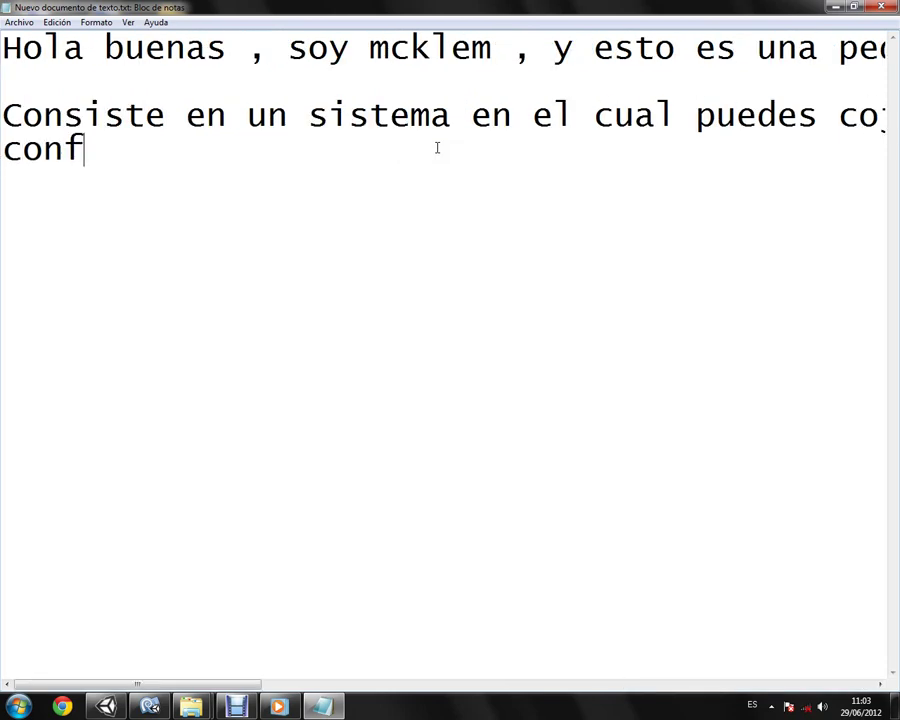
text(iguran)
key(BackSpace)
text(ndo )
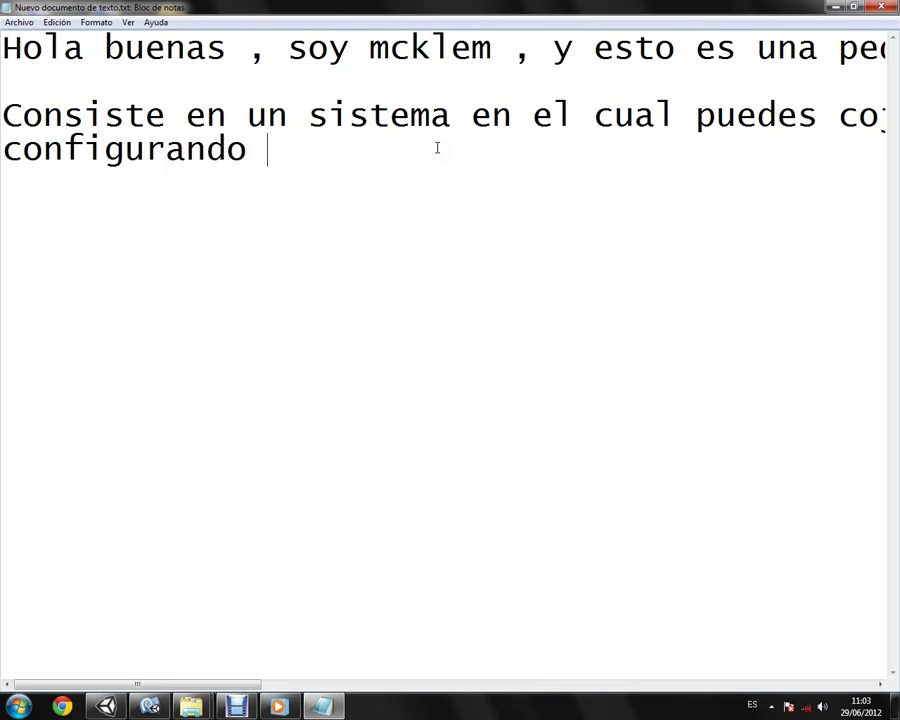
text(la fuerza en n)
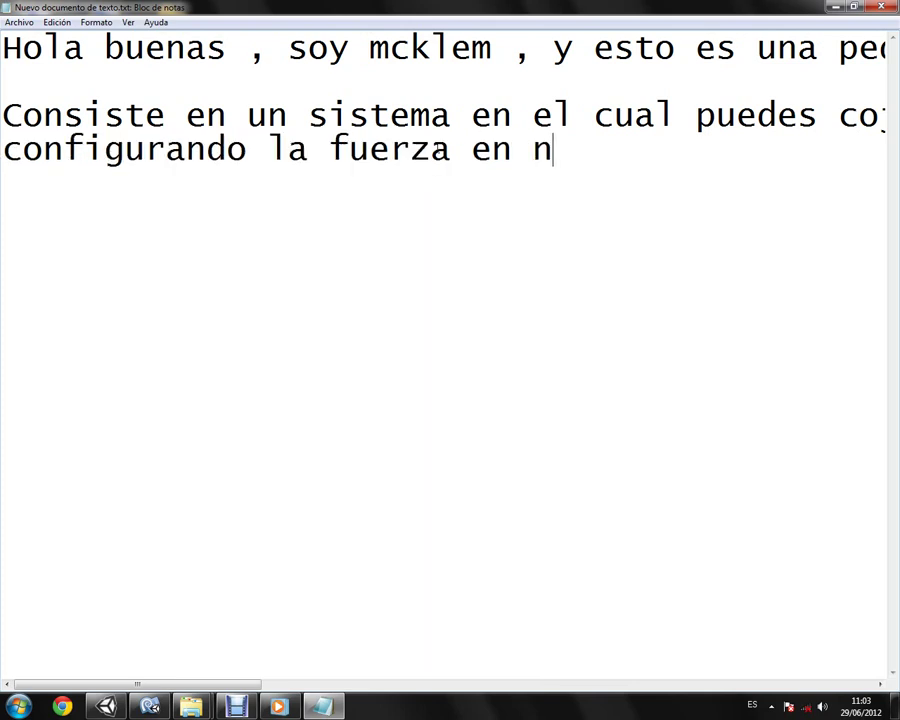
text(ewtons())
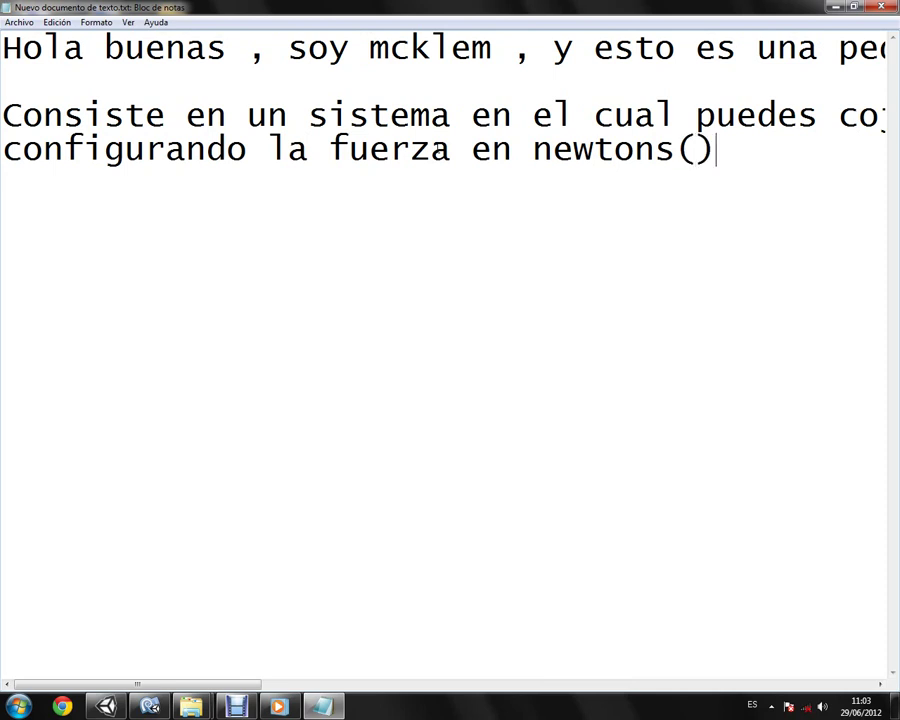
key(Left)
key(BackSpace)
key(Left)
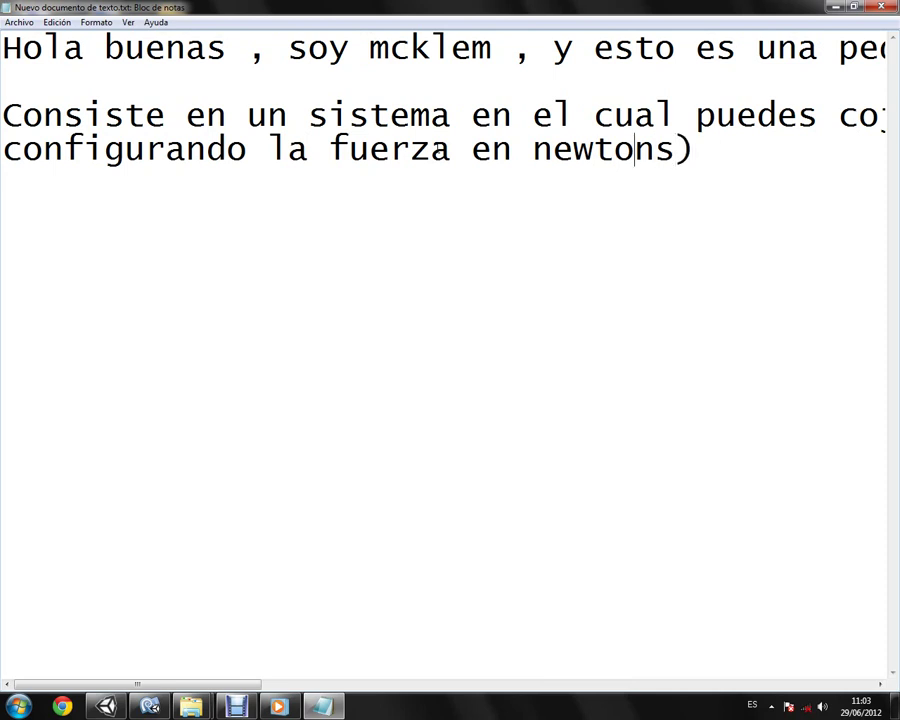
text(()
key(Right)
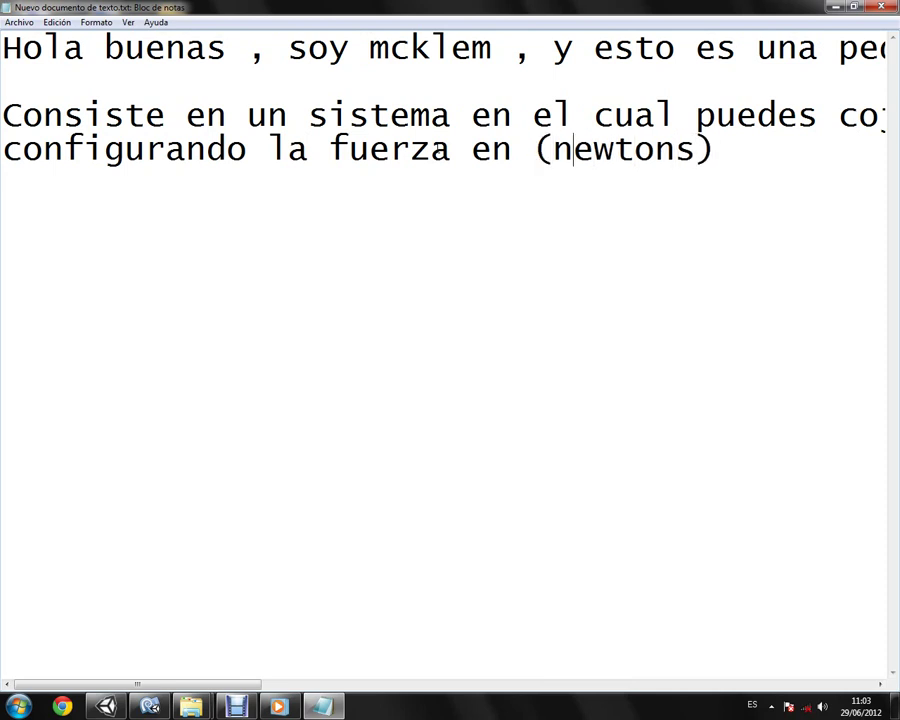
click(701, 177)
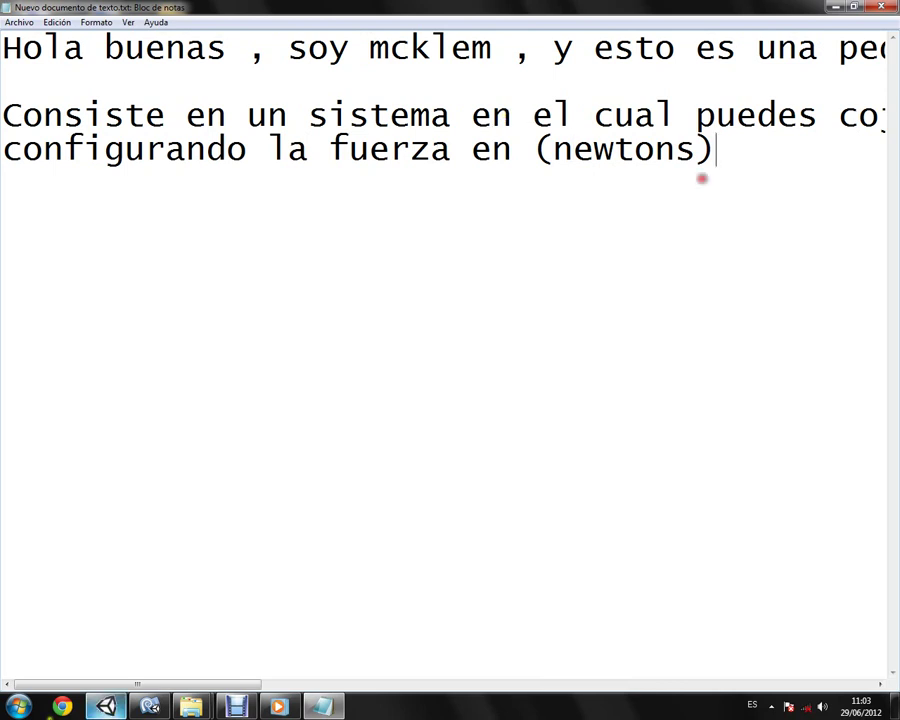
click(107, 706)
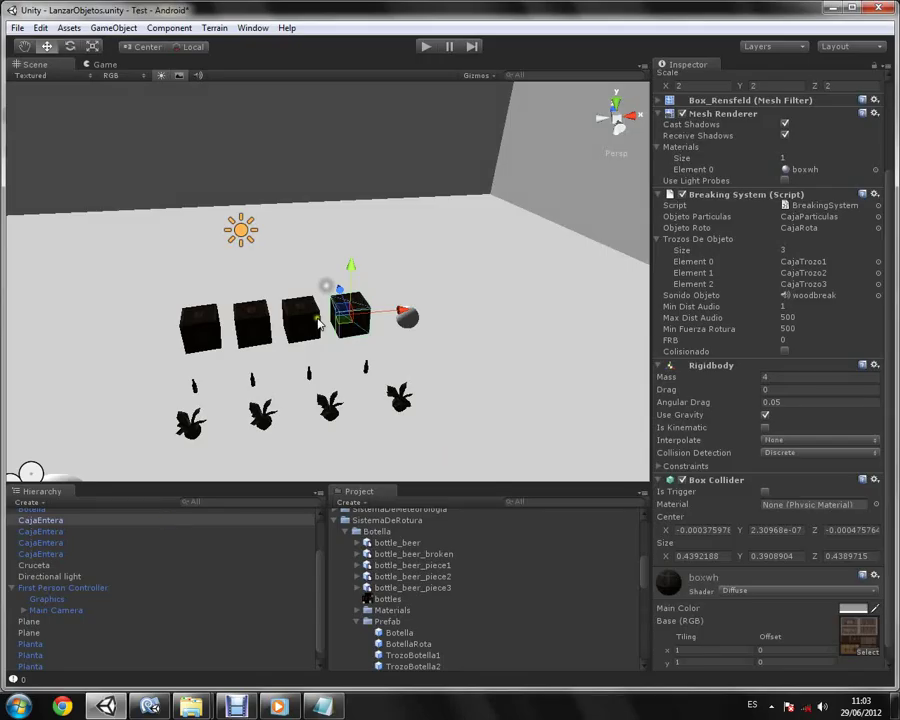
click(805, 327)
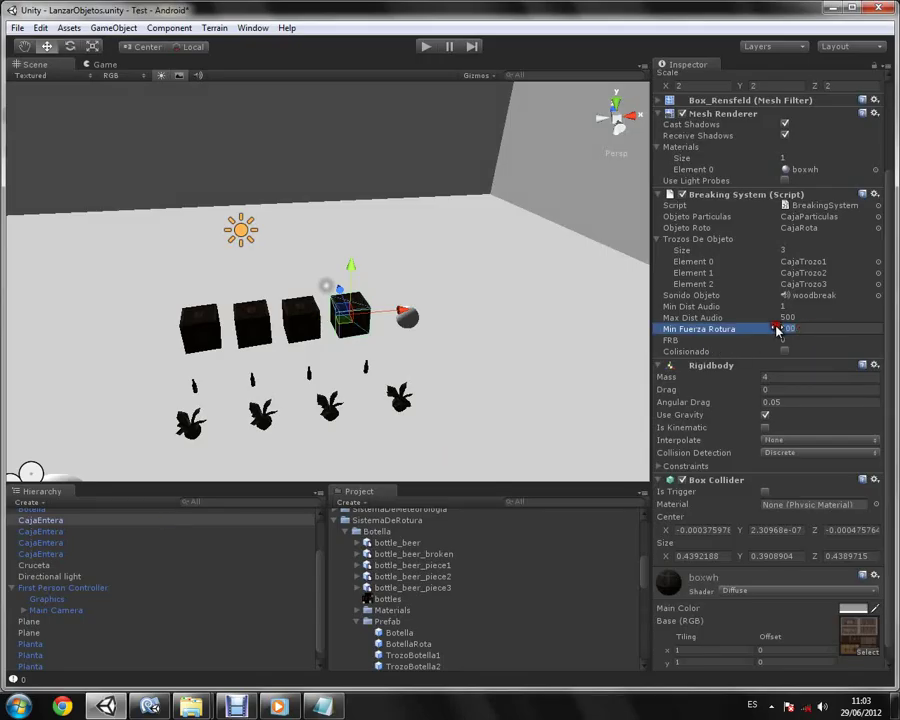
Back in Notepad, append 'esos 500 seria equivalente a 50 kilos' after (newtons)
key(alt+Tab)
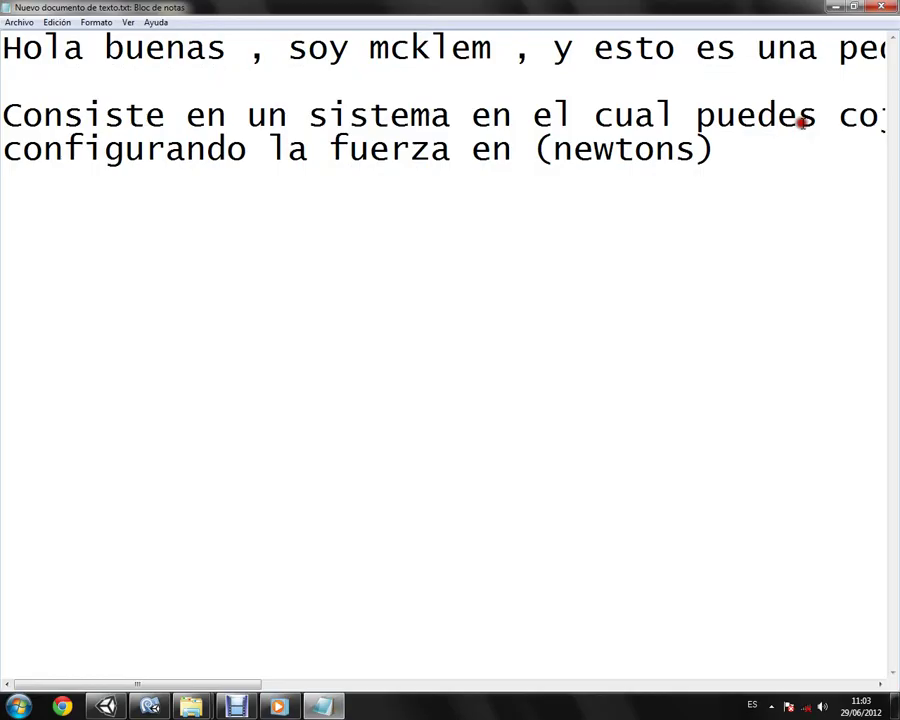
text(esos 500)
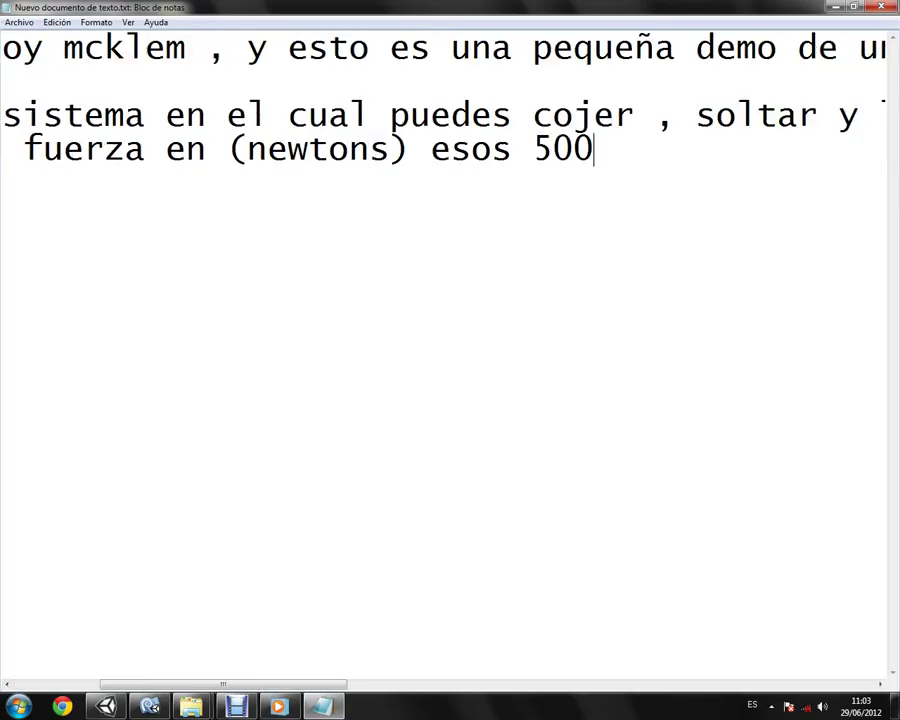
text( seria )
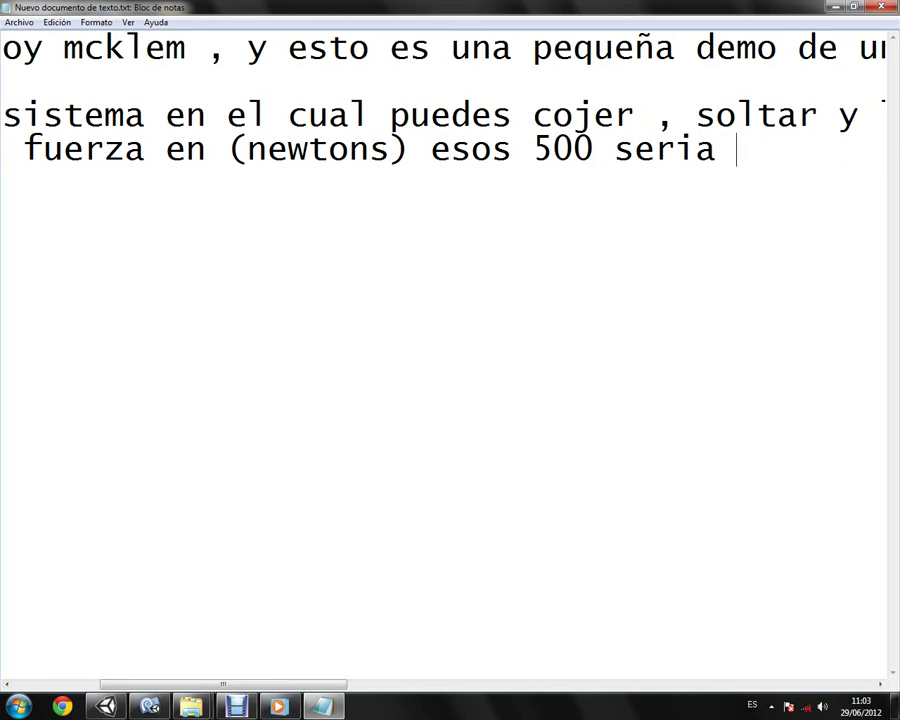
text(equivalente a )
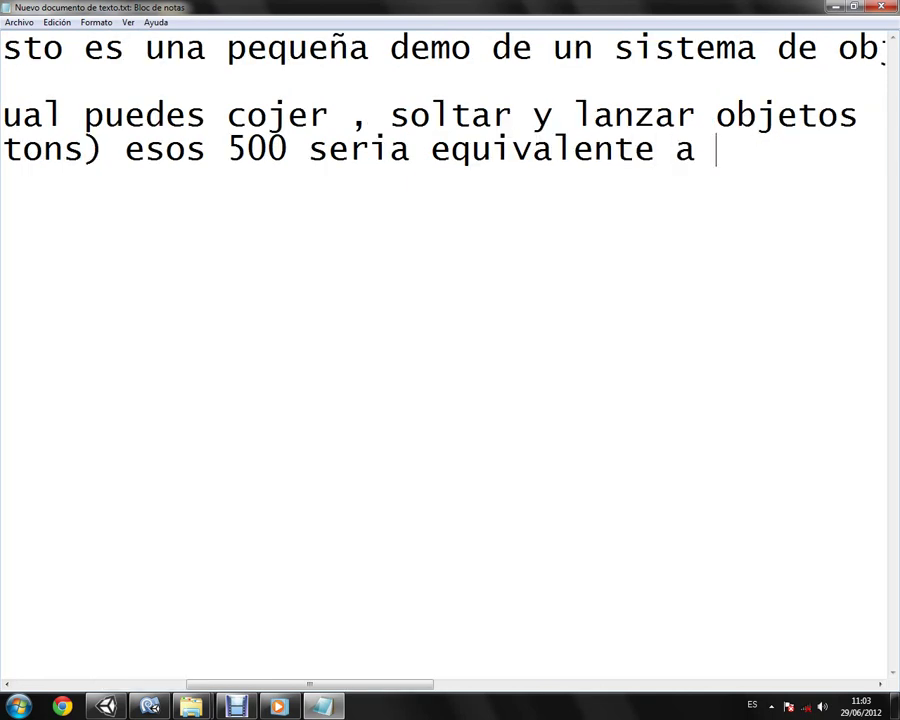
text(50 kilos)
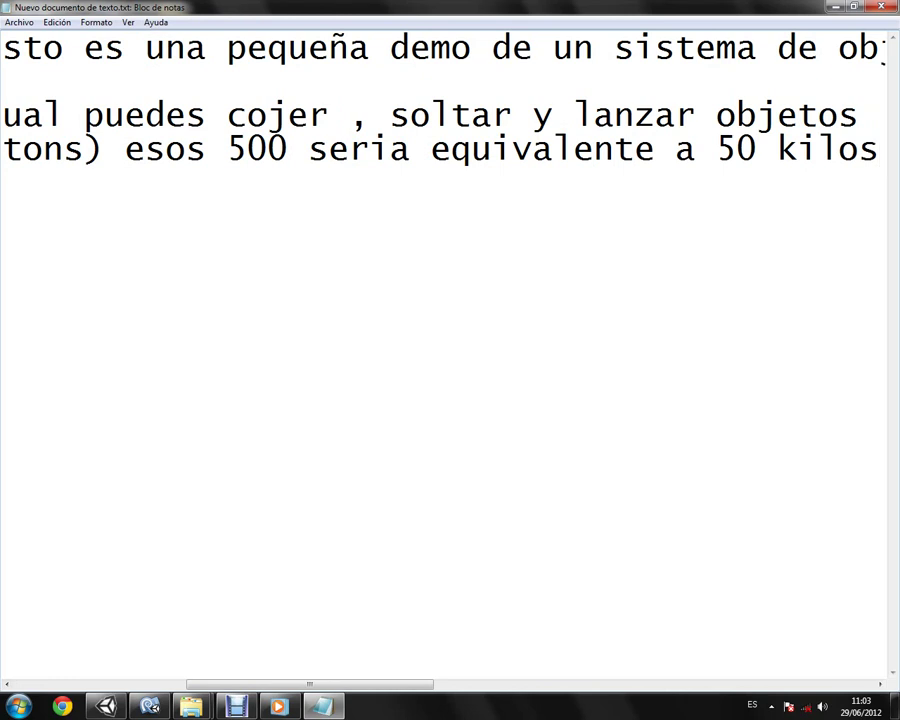
key(alt+Tab)
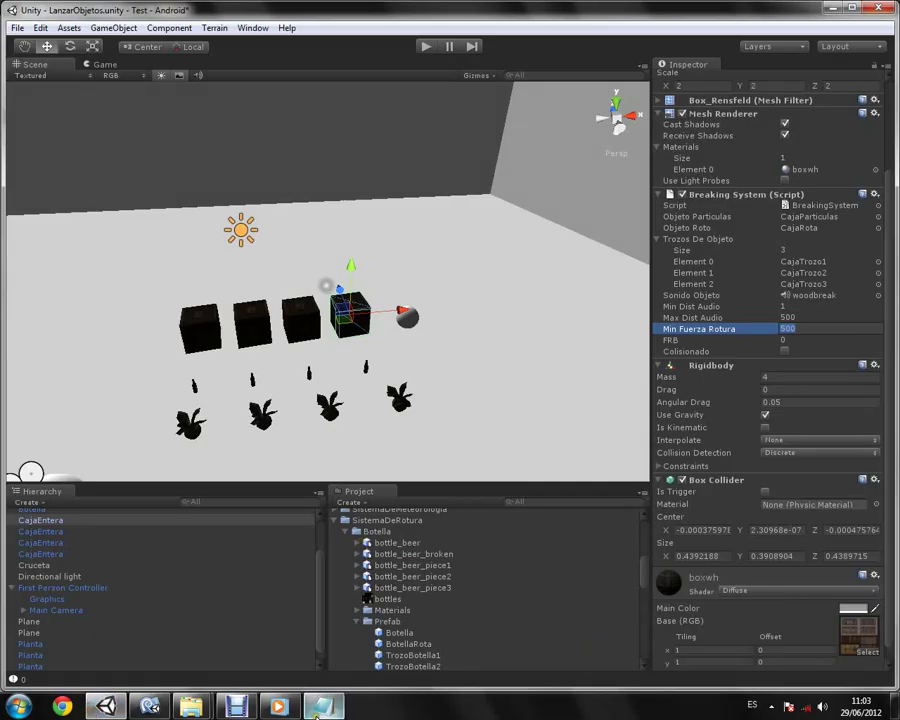
mouse_move(320, 706)
scroll(460, 416, down, 3)
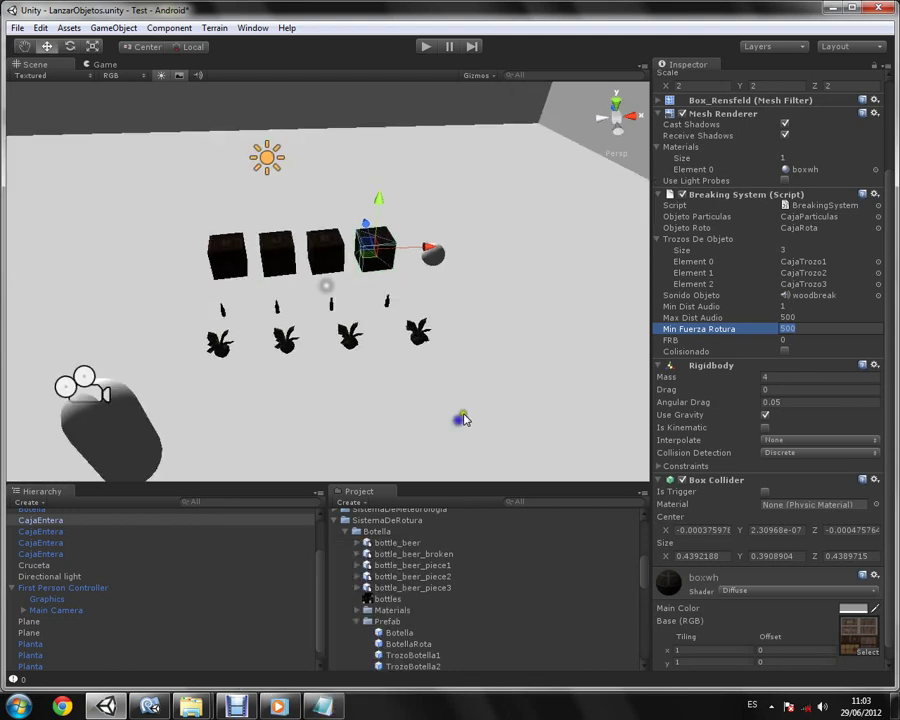
drag(478, 390, 365, 307)
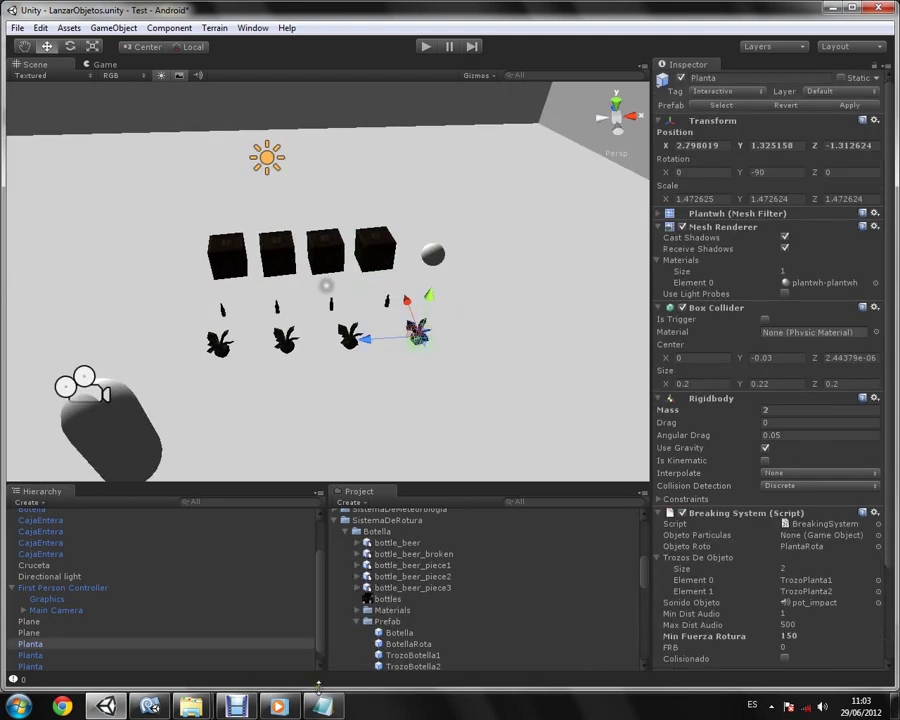
key(alt+Tab)
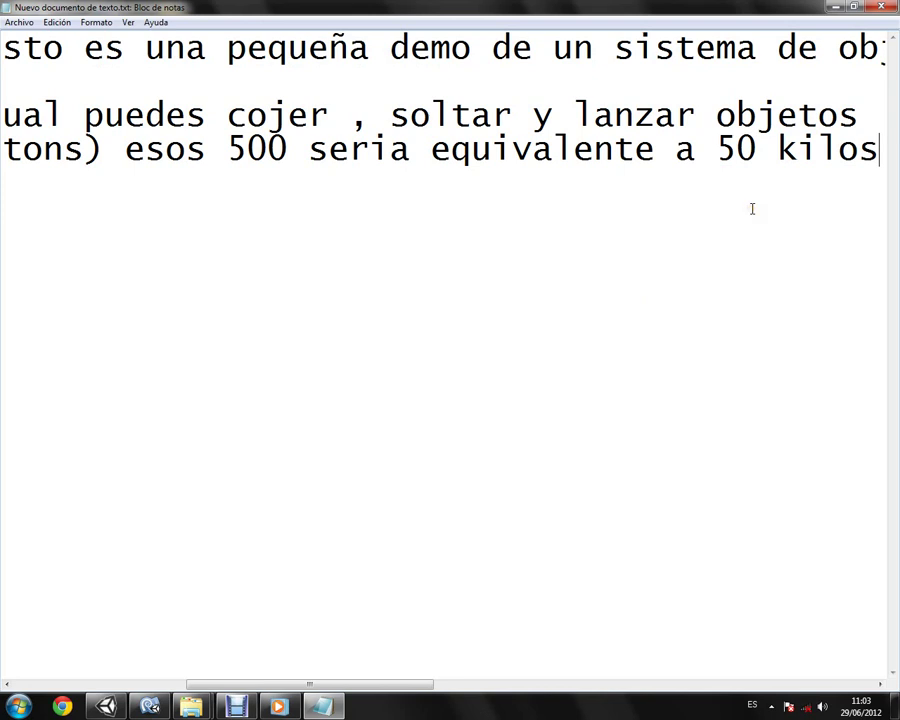
On a new line, write 'el sistema esta actualmente en desarrollo ... para que podaís criticarla :)'
key(Return)
text(el siste)
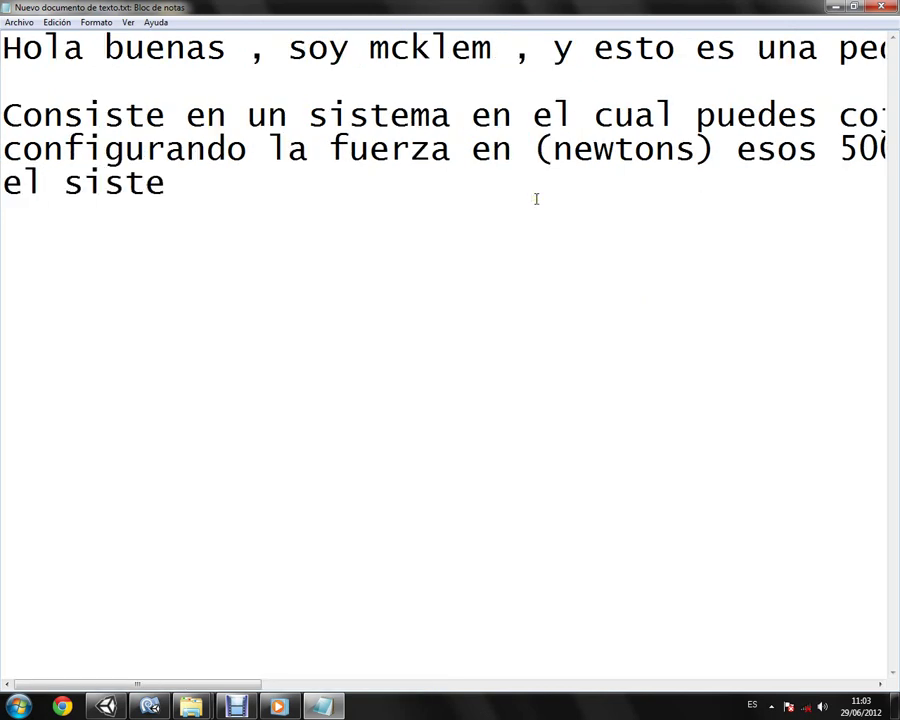
text(ma esta actualme)
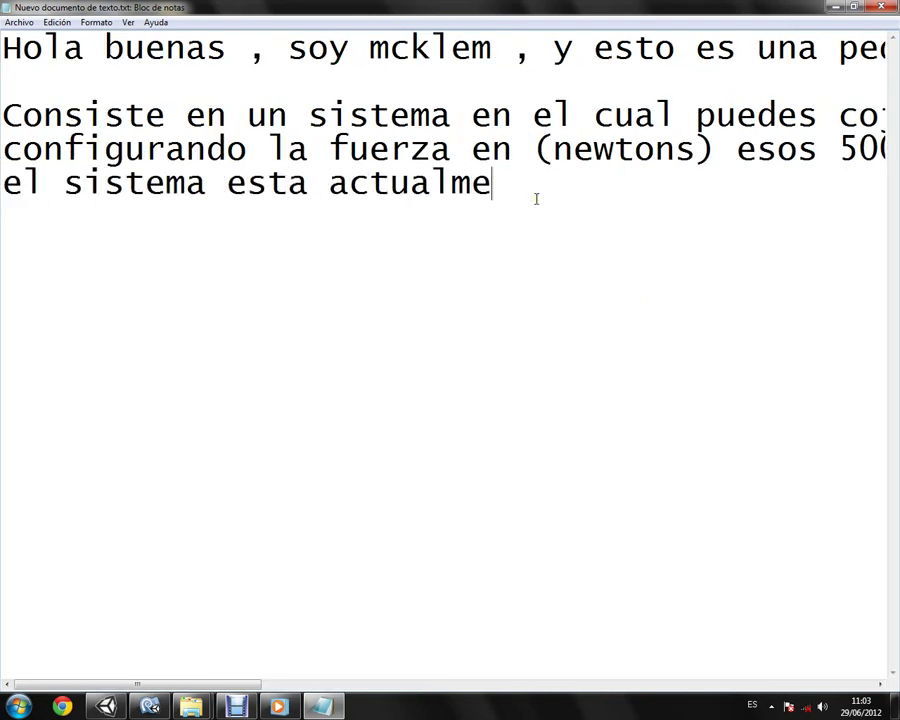
text(nte en desarroll)
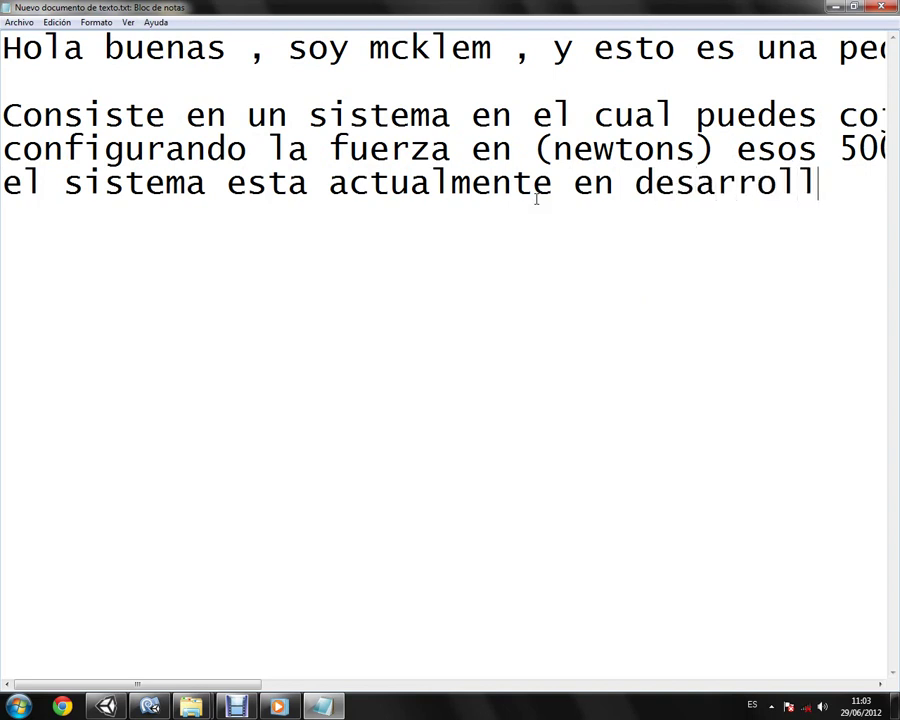
text(o , pero )
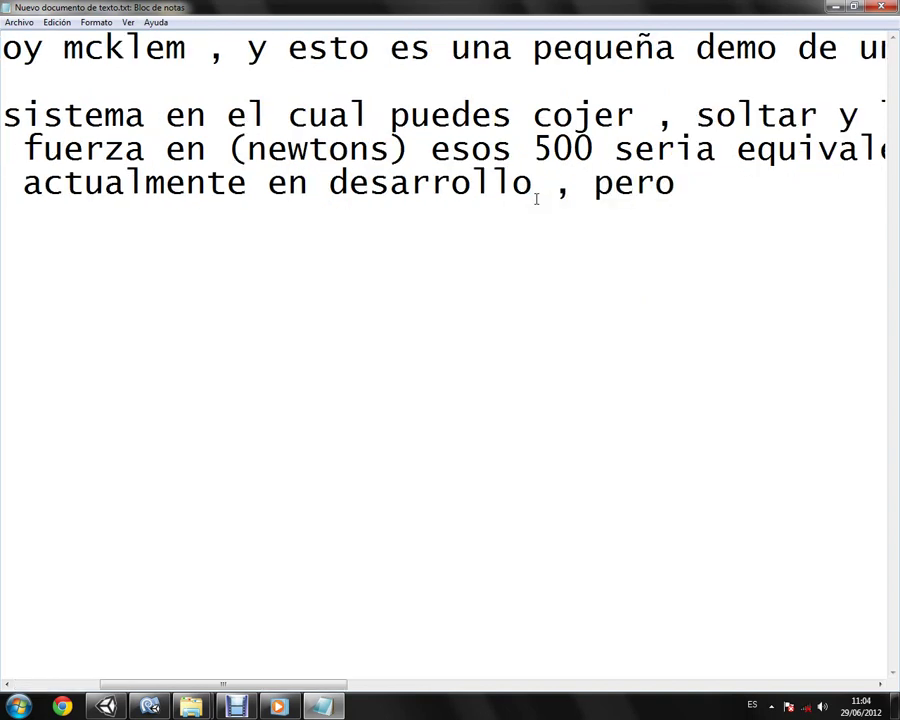
text(os vo)
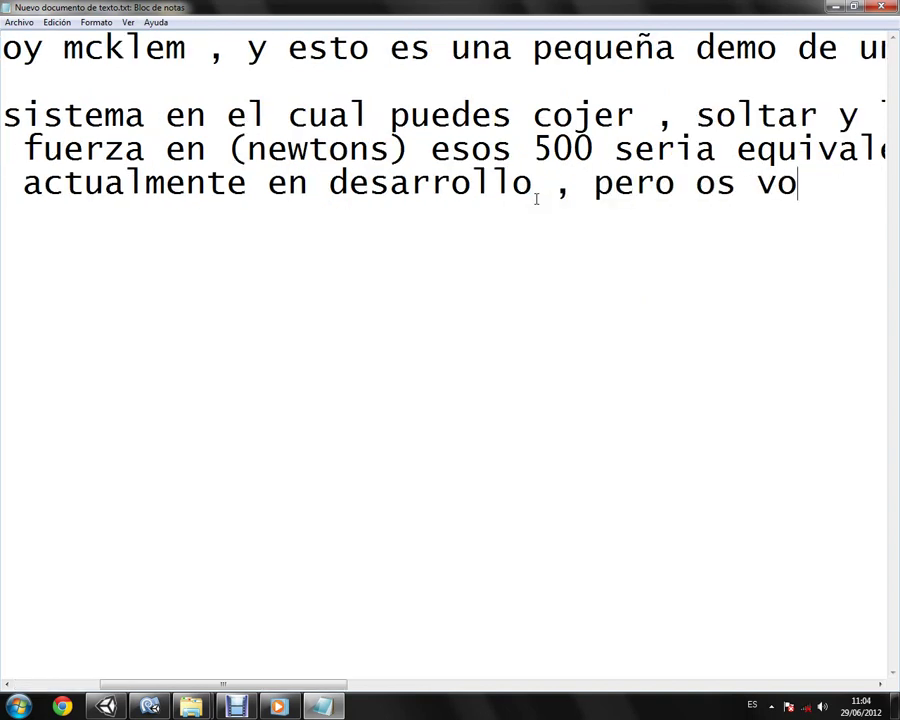
text(y a enseña)
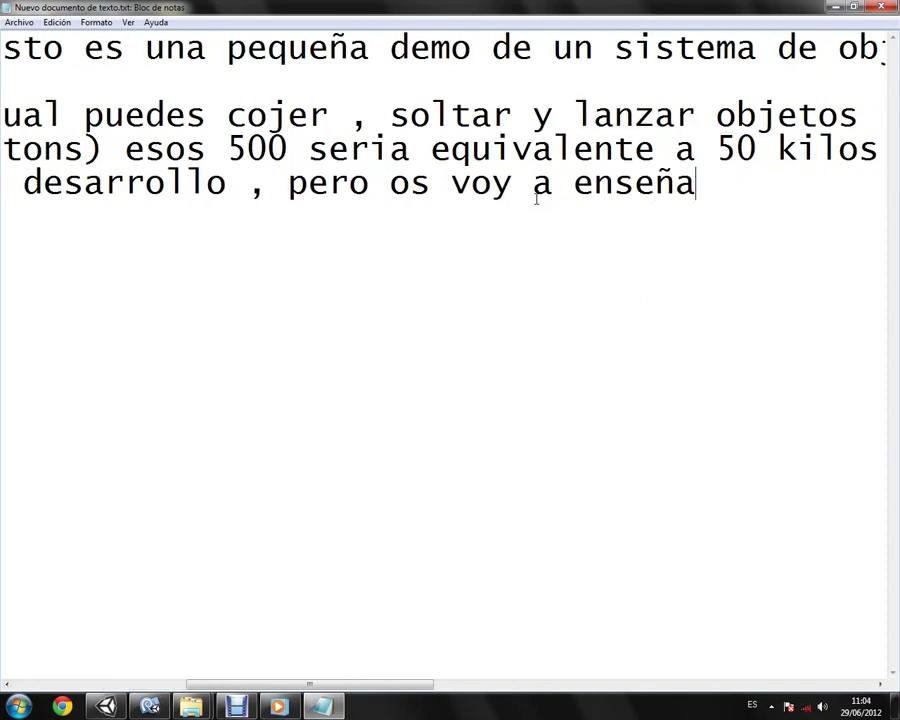
text(r la dem)
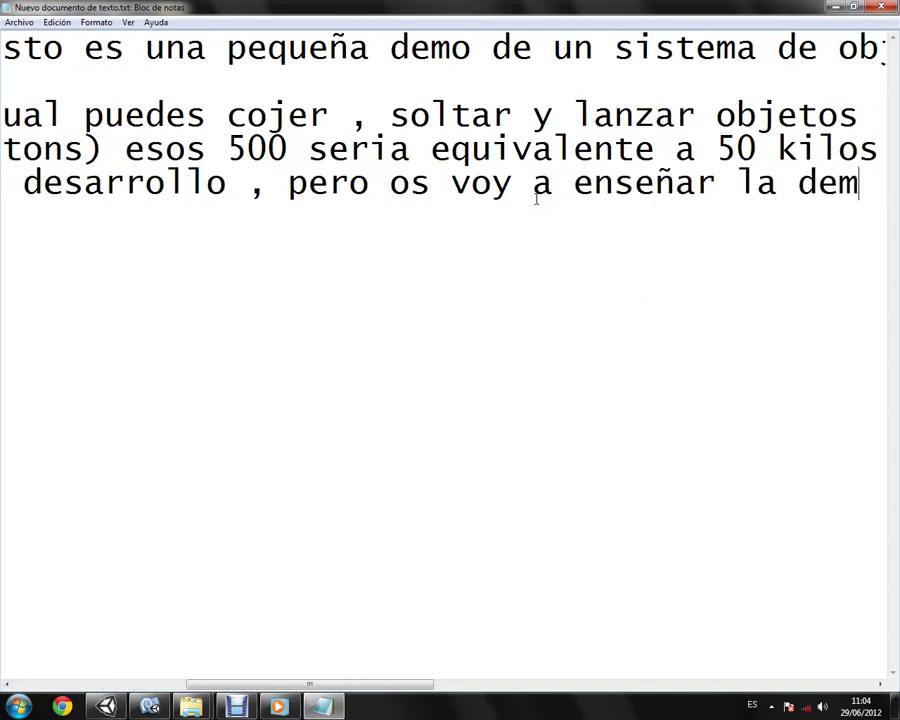
text(ostraci)
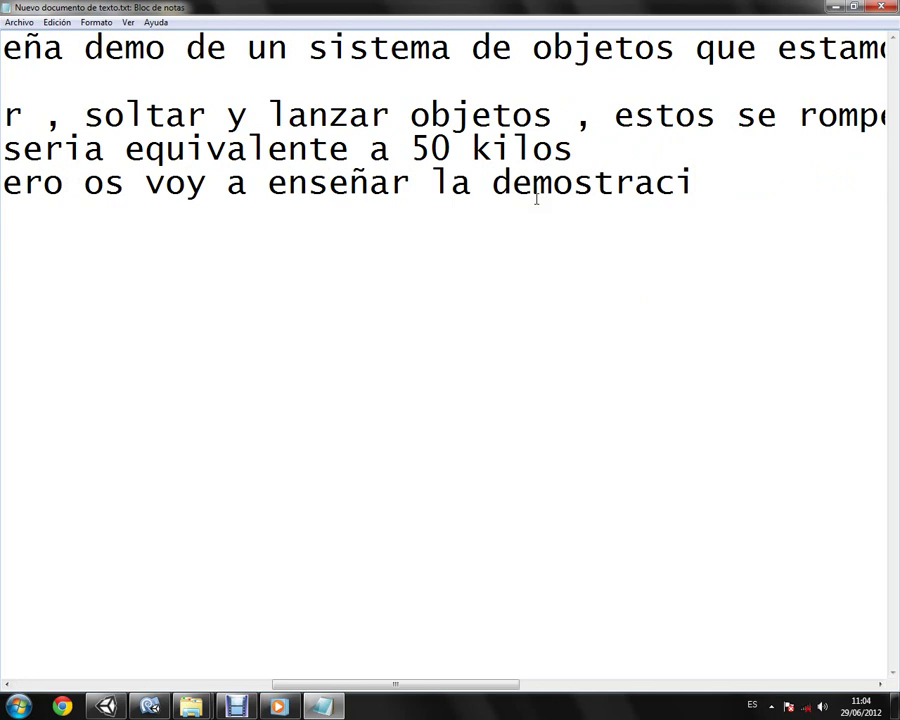
text(ón )
text(para que pod)
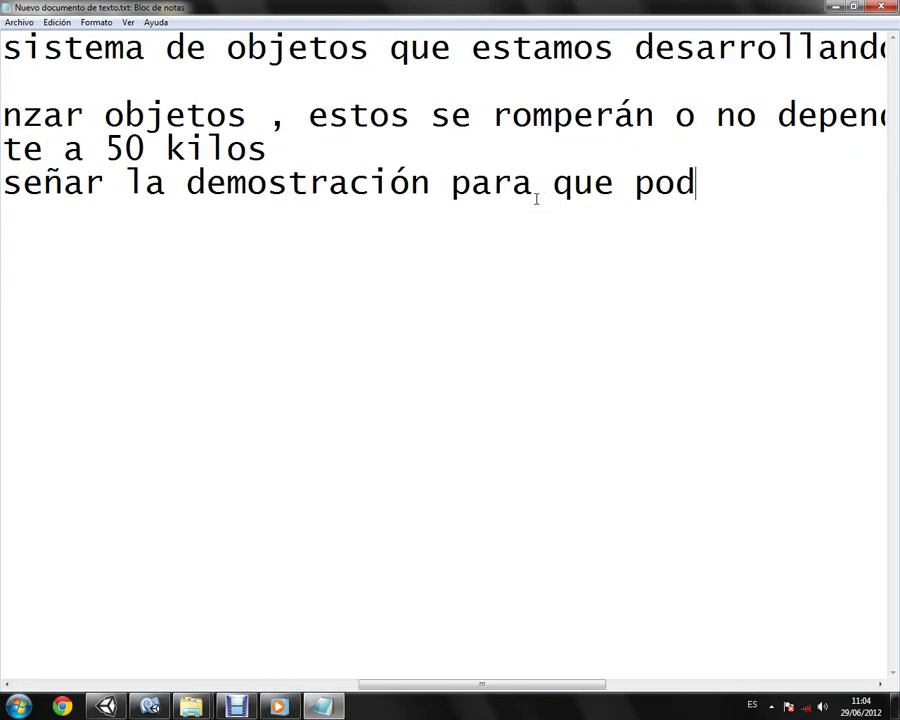
text(aís cri)
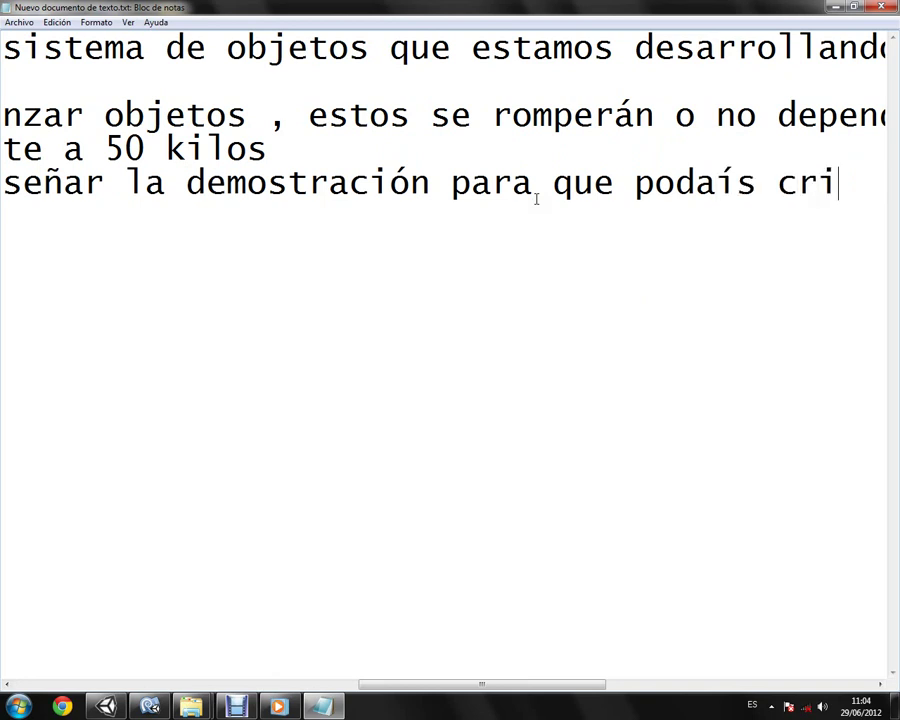
text(ticarla )
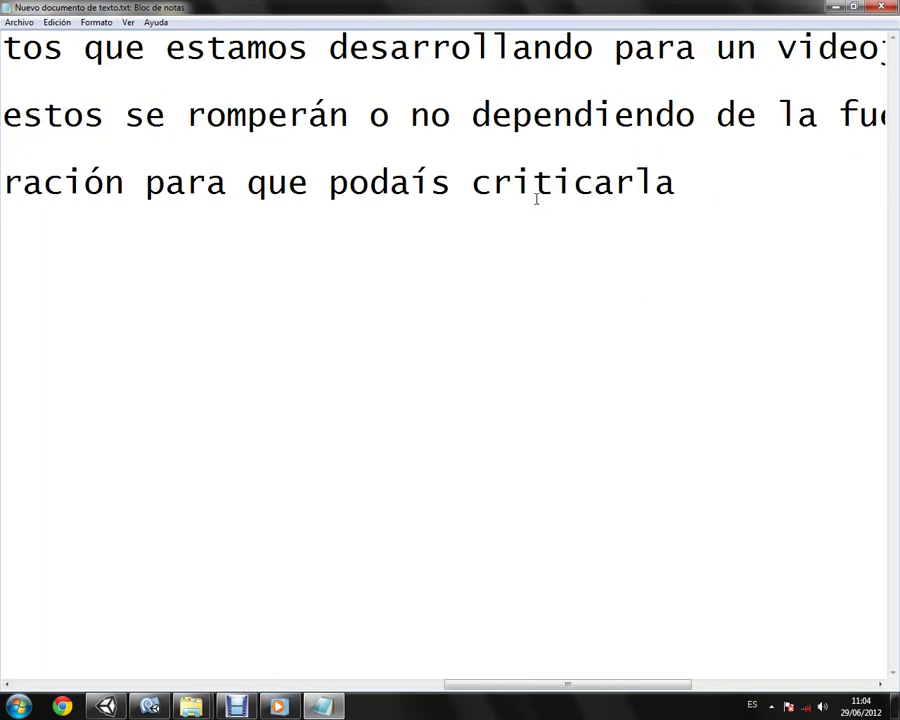
text(:))
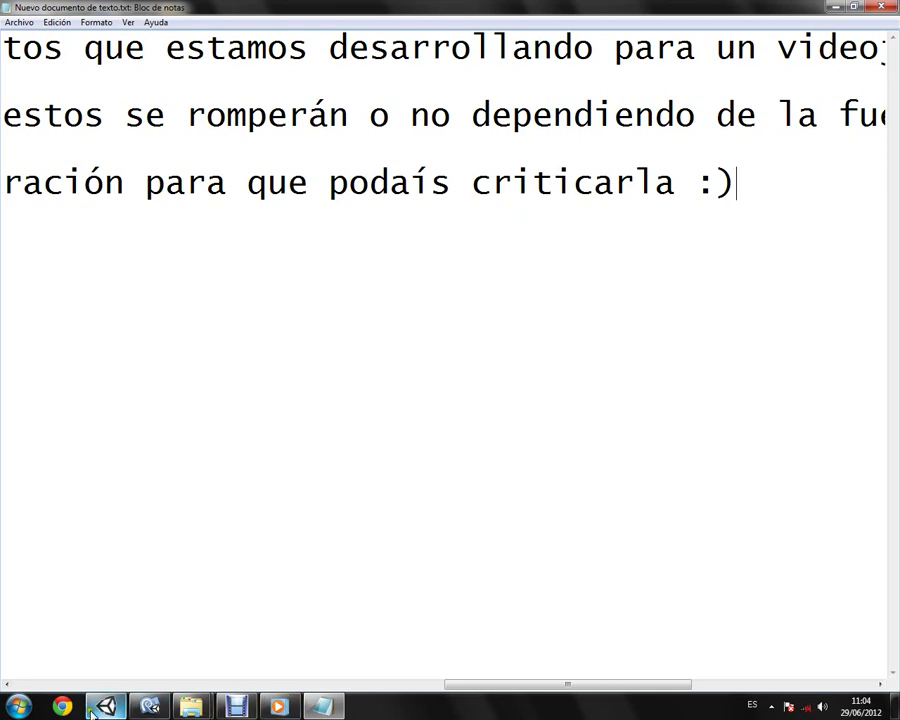
Bring Unity forward and switch to the Game view showing the camera's render of the crates
click(278, 707)
click(92, 709)
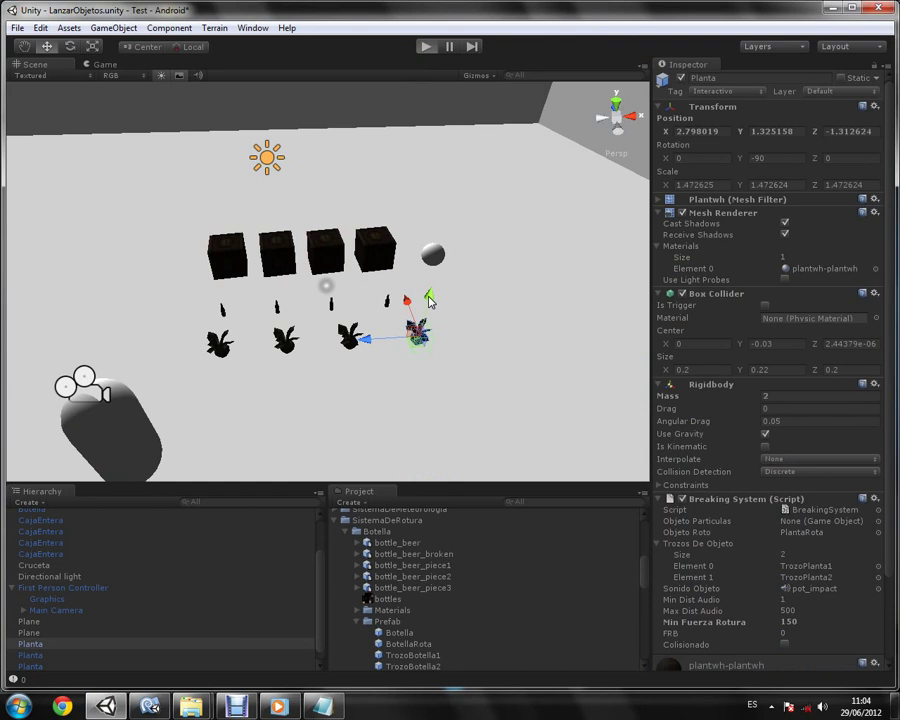
key(ctrl+2)
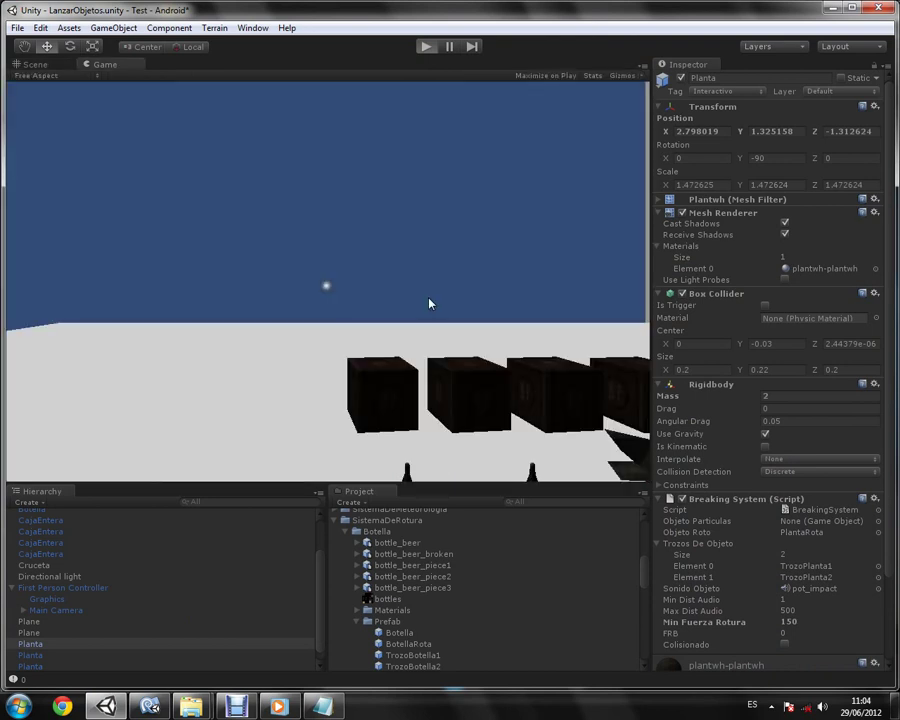
Enter play mode and walk back and forth to frame the row of crates and plants
key(ctrl+p)
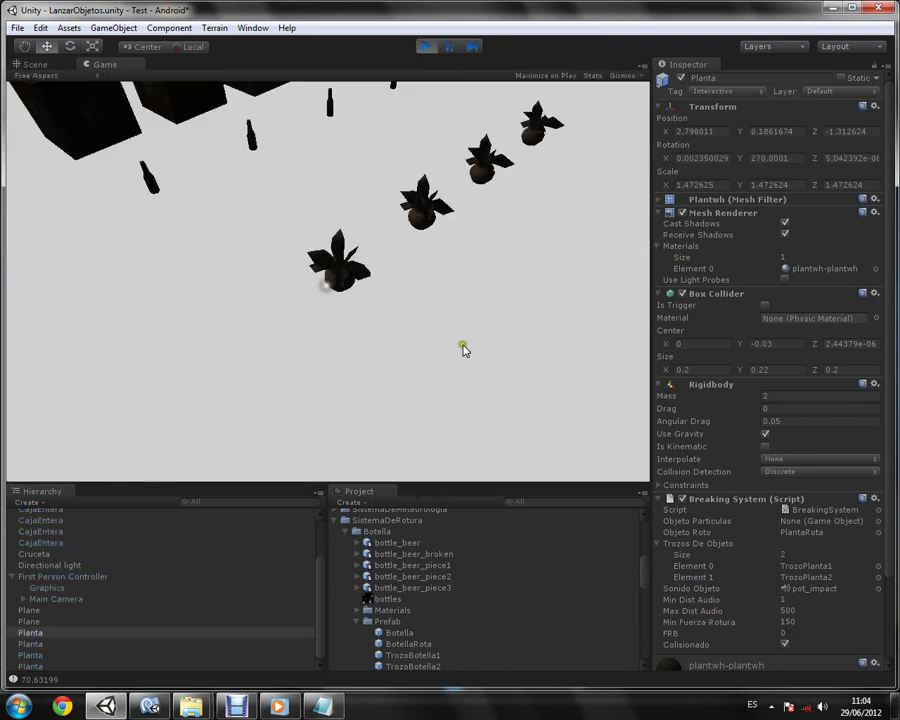
key(s)
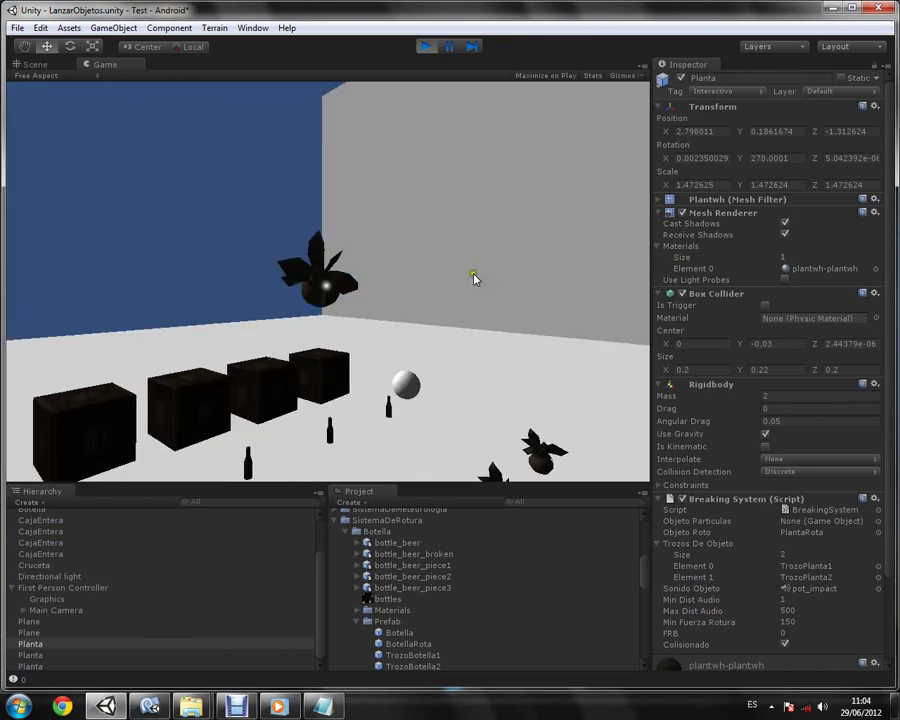
key(w)
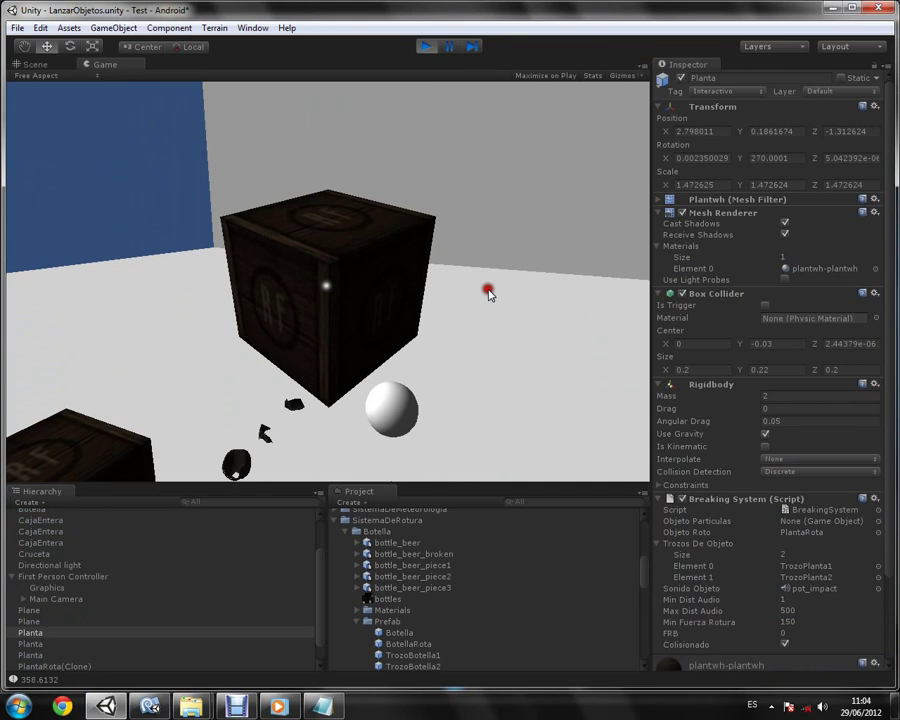
key(s)
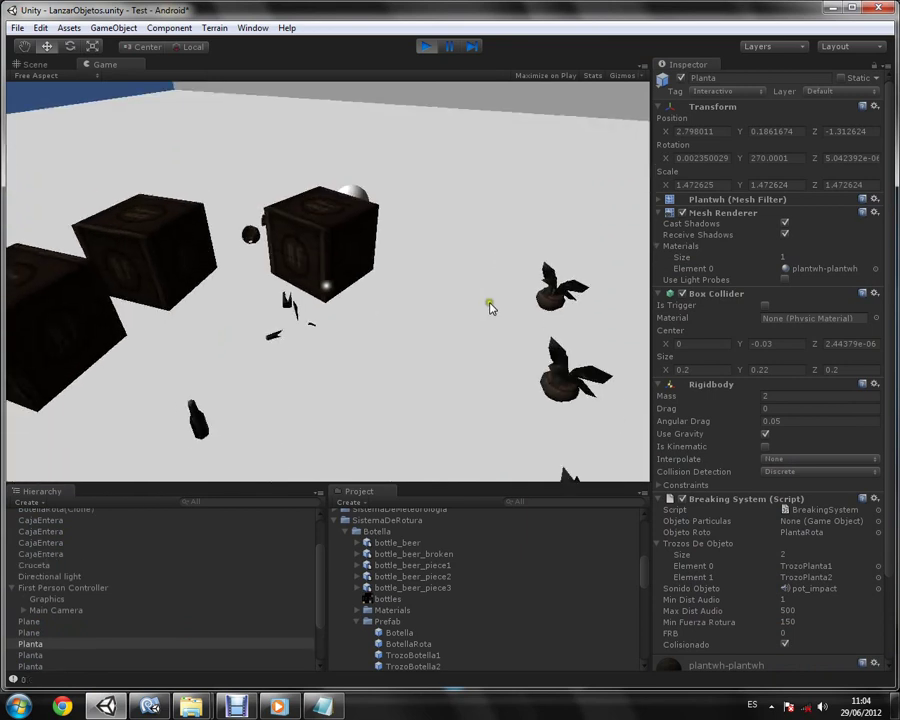
key(w)
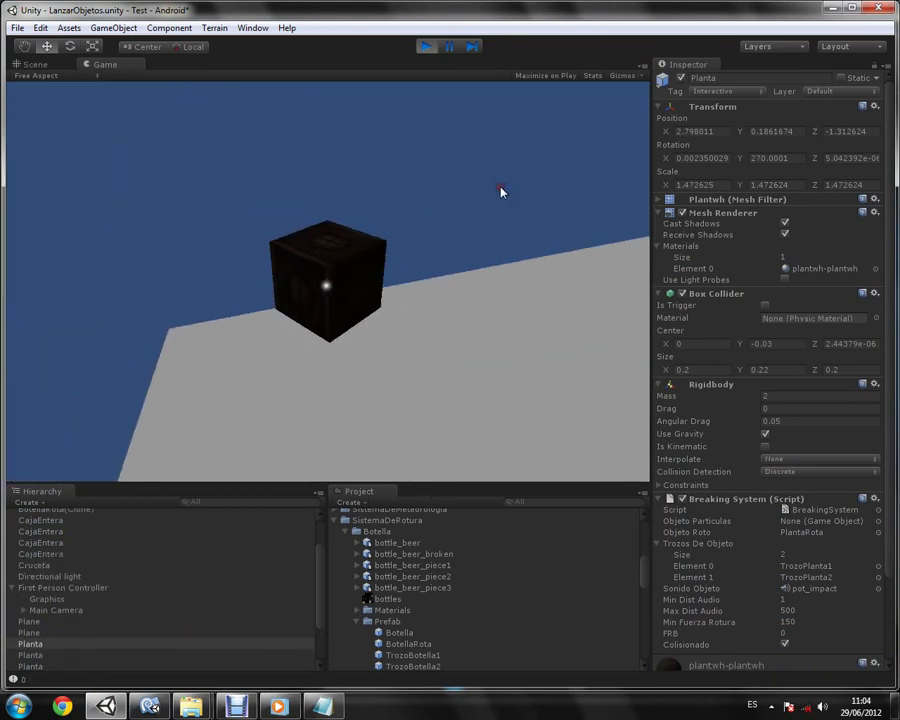
Throw balls to smash a crate, the bottles and the plant pots, then aim at the crates
click(500, 192)
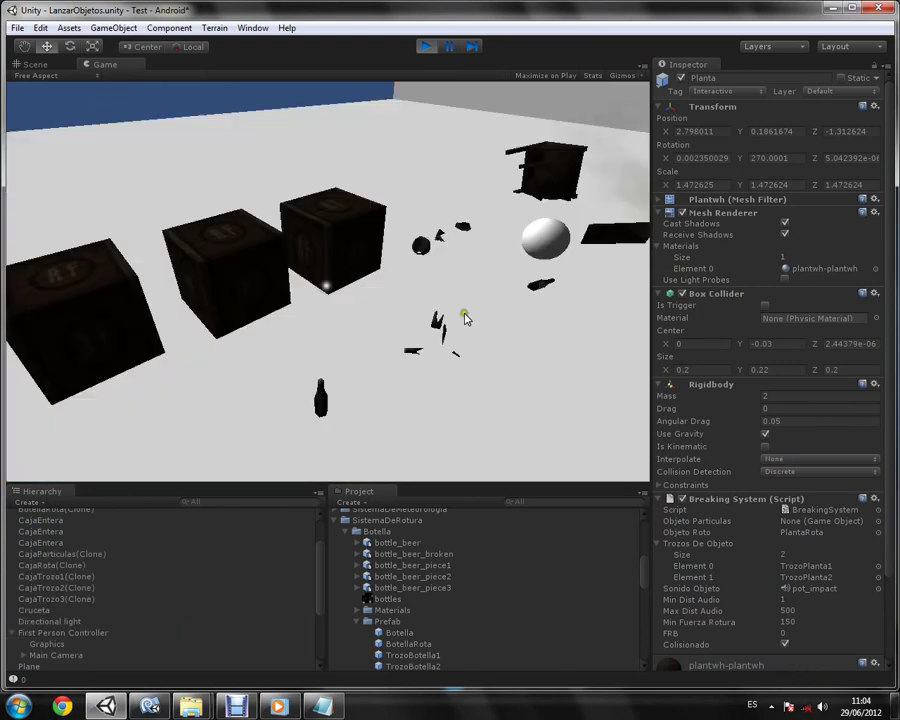
click(465, 332)
click(465, 330)
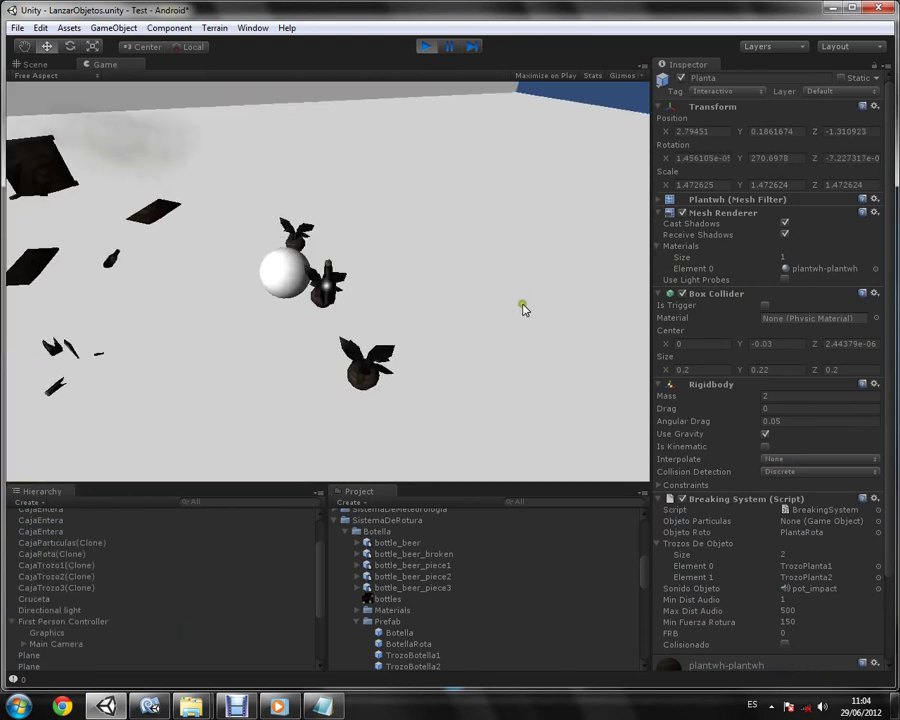
click(522, 307)
key(w)
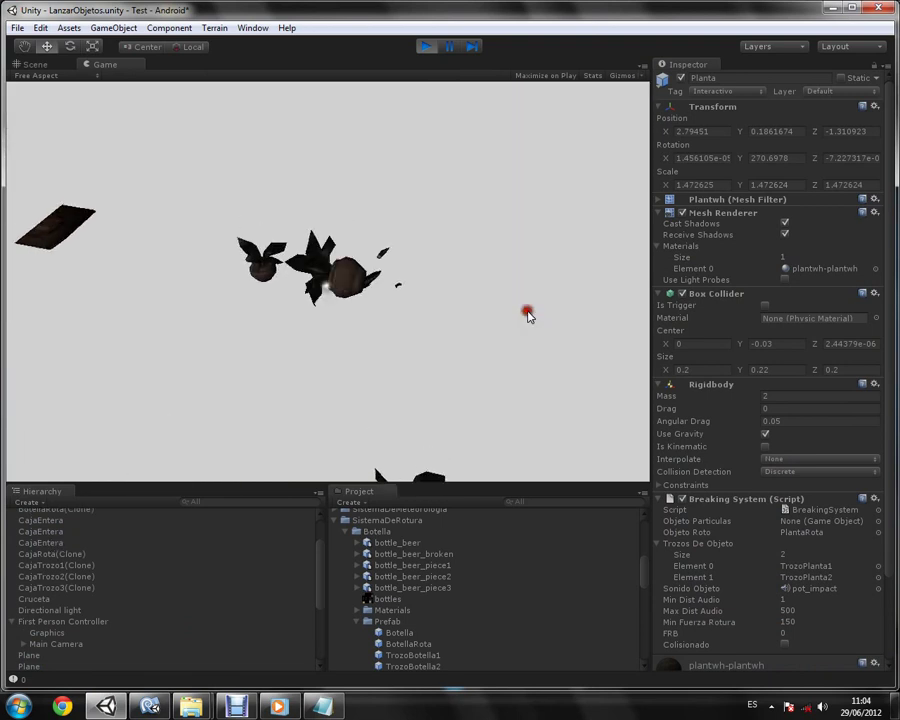
click(408, 298)
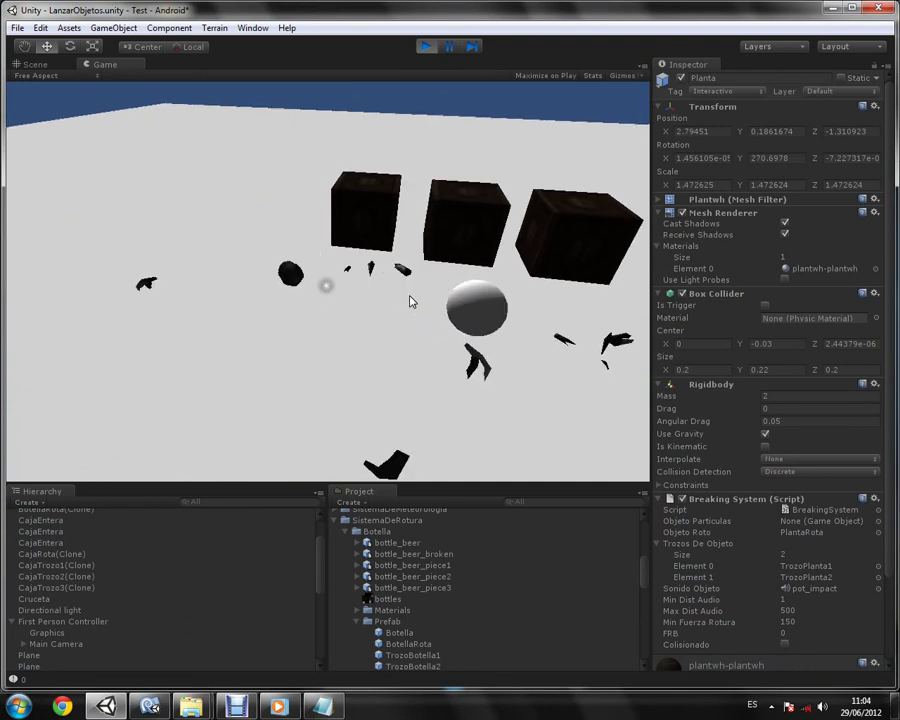
Walk around the crates and throw balls to shatter the pile of crates
key(w)
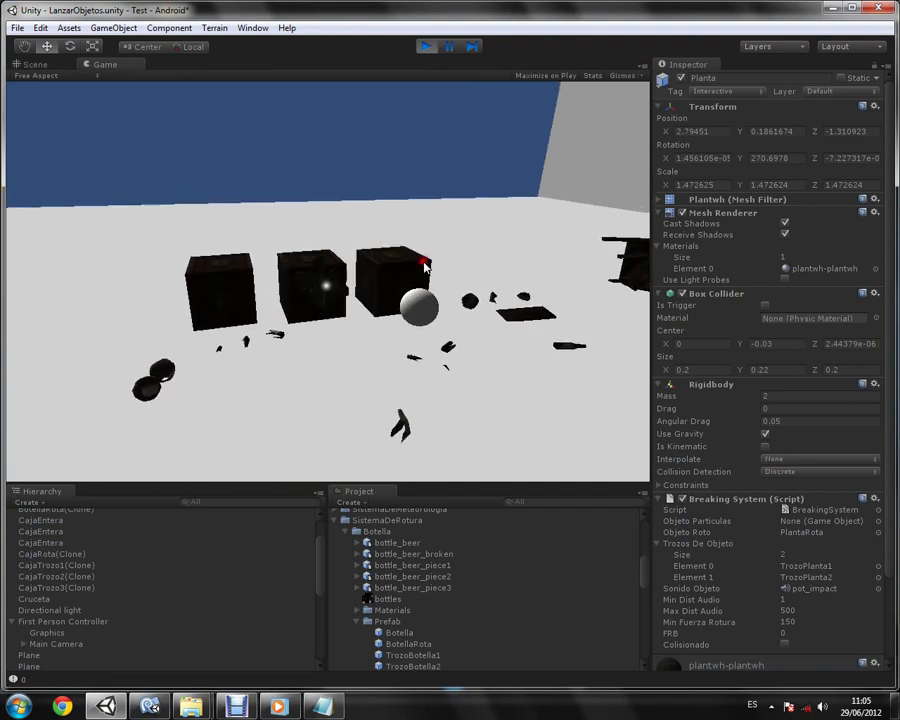
key(w)
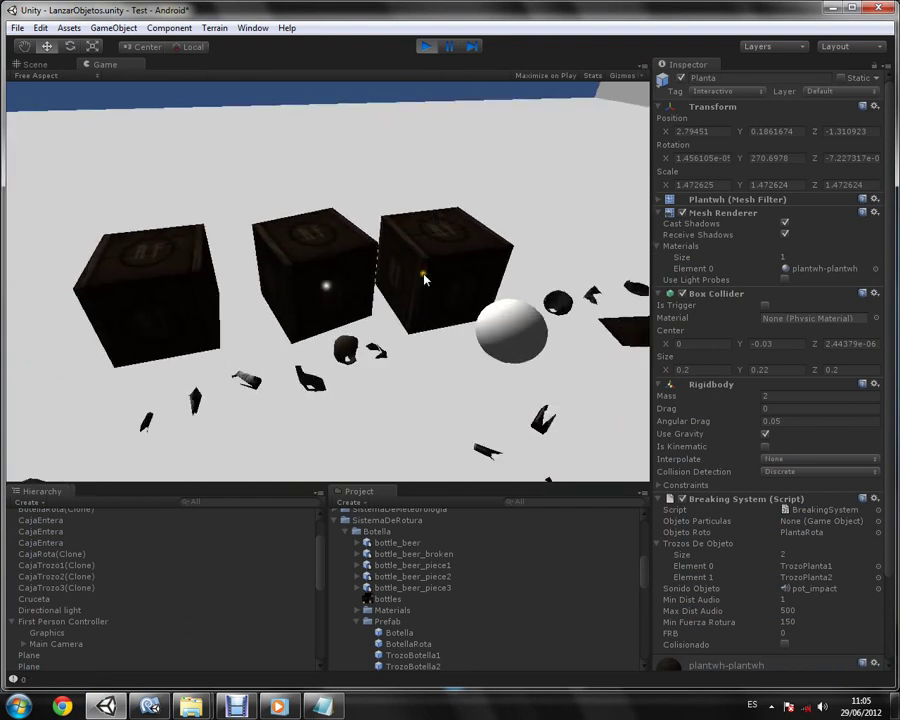
key(s)
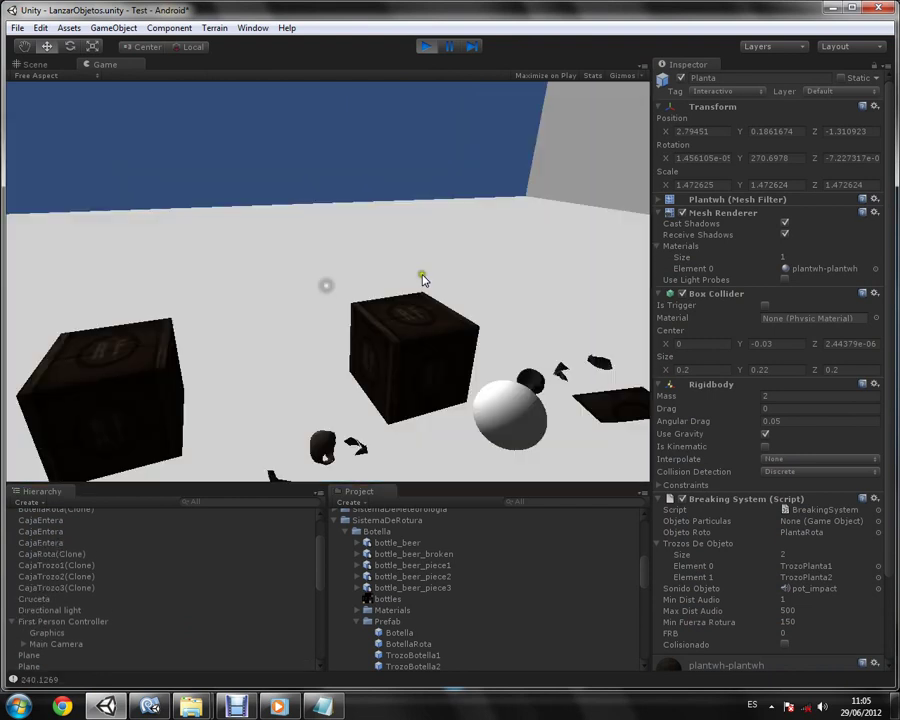
click(438, 287)
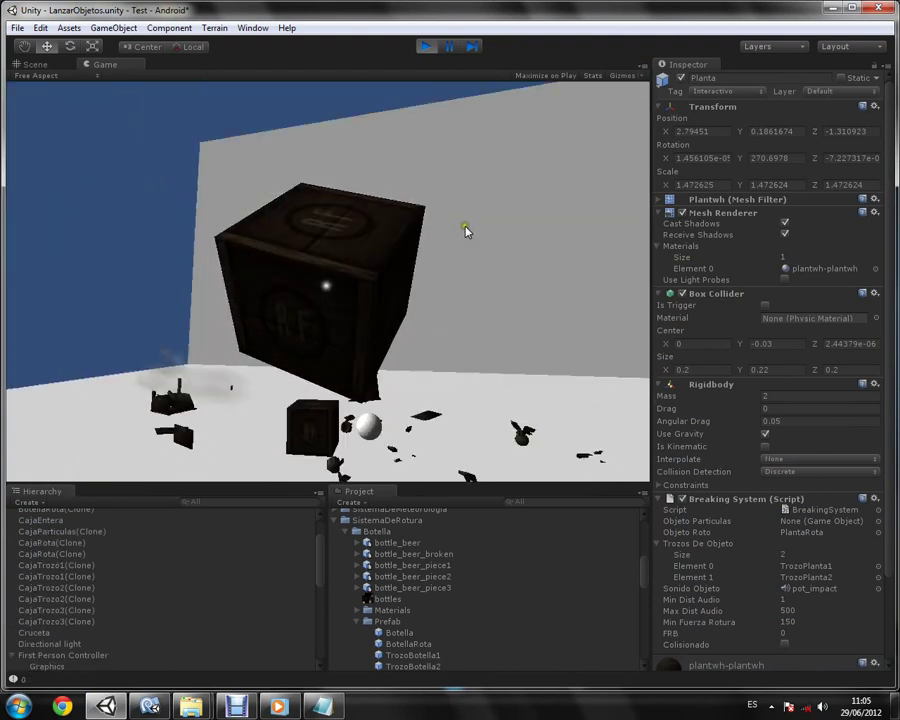
click(464, 228)
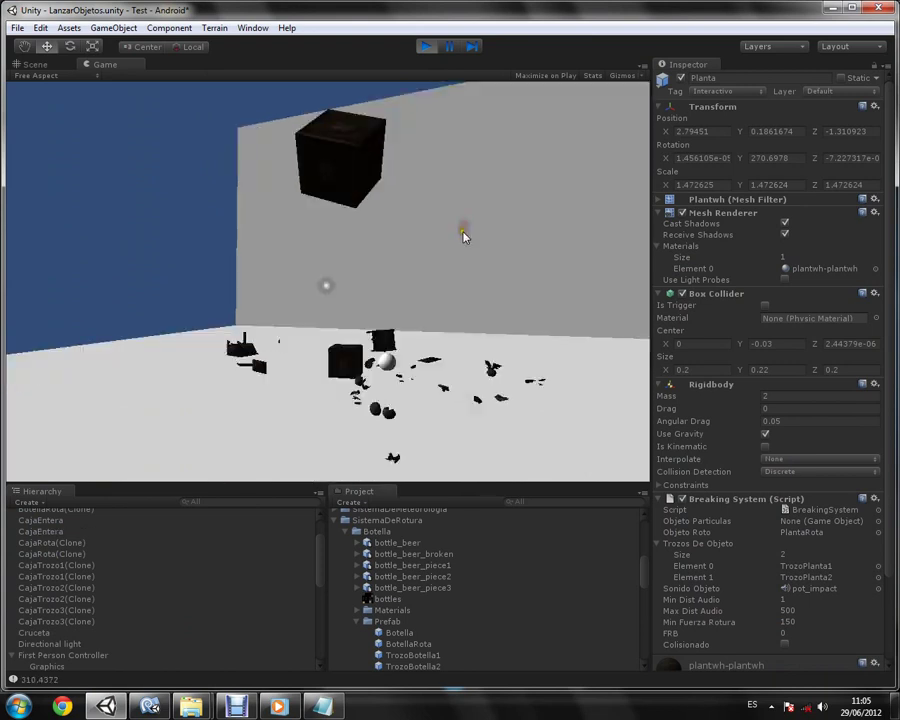
key(s)
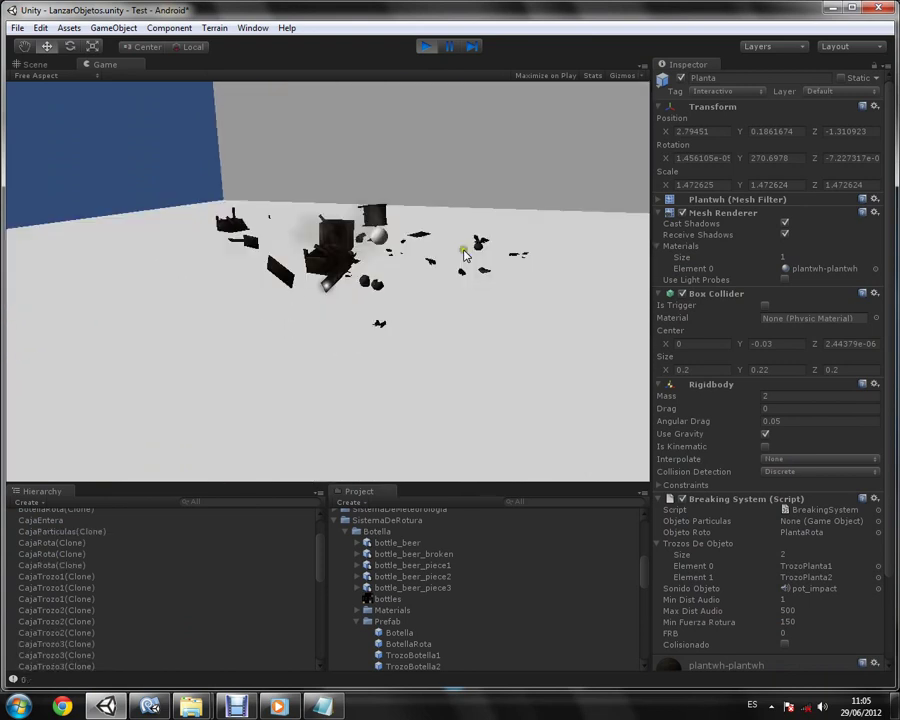
key(w)
click(506, 312)
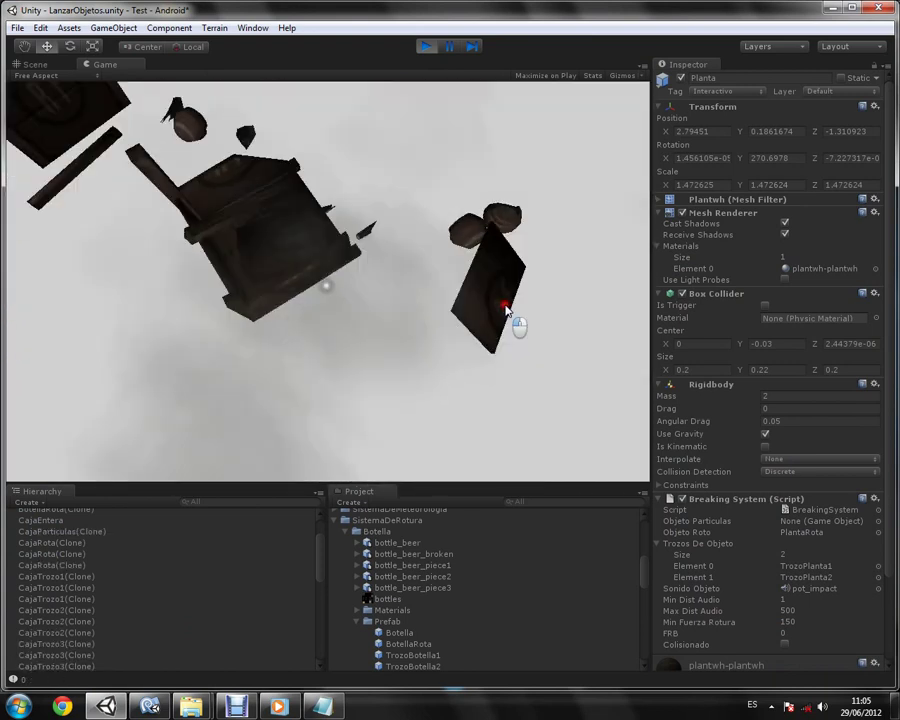
Pick up the big crate and throw it so it shatters
key(s)
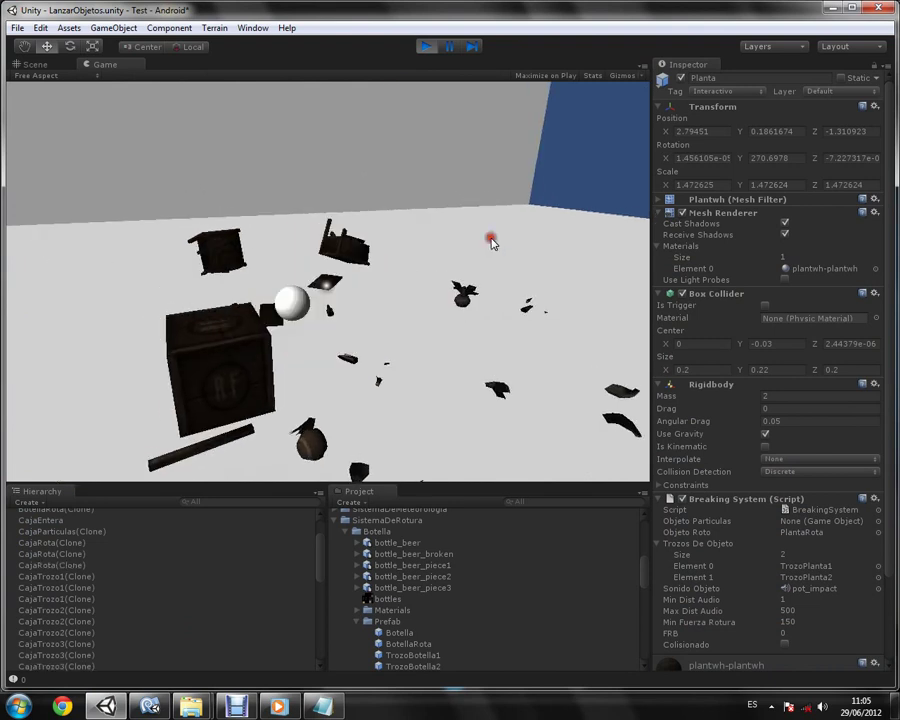
key(w)
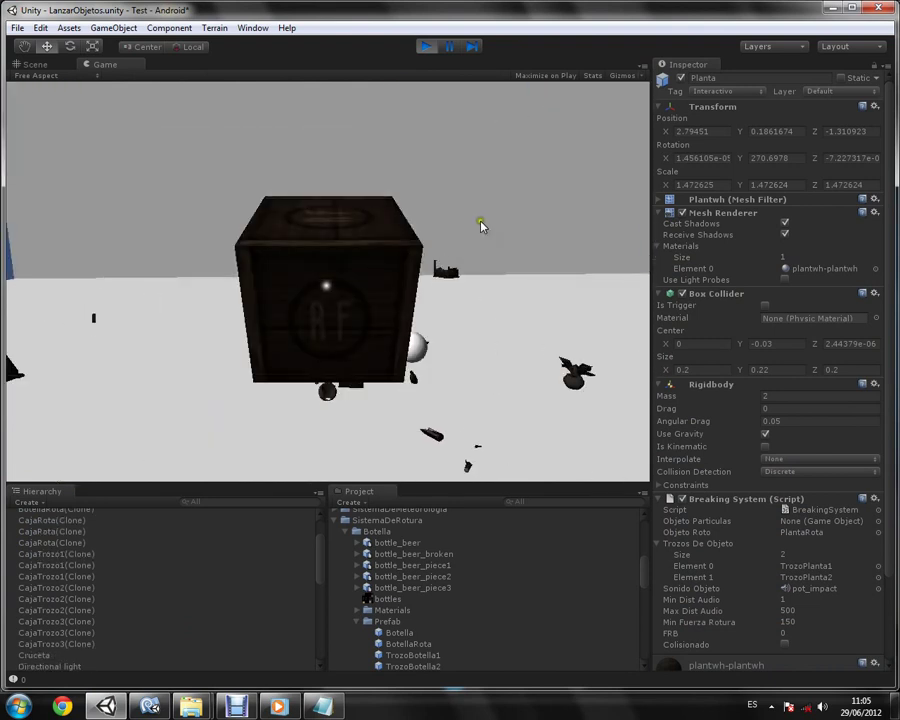
click(481, 225)
mouse_move(481, 225)
mouse_down()
mouse_move(492, 268)
mouse_move(503, 224)
mouse_up()
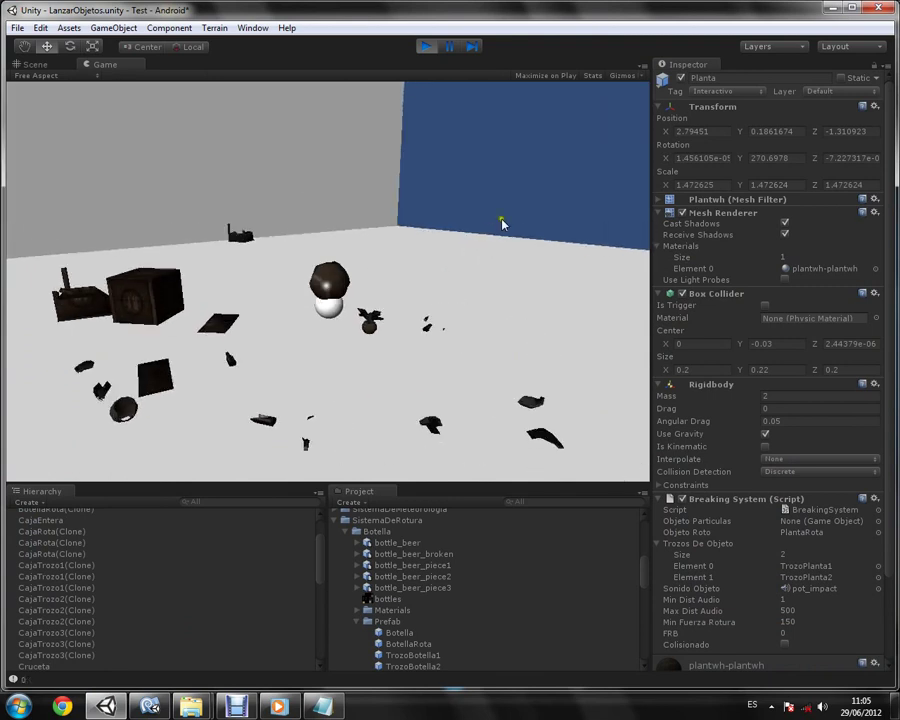
Walk up to the plant, smash it with thrown balls, and stop the demo
key(w)
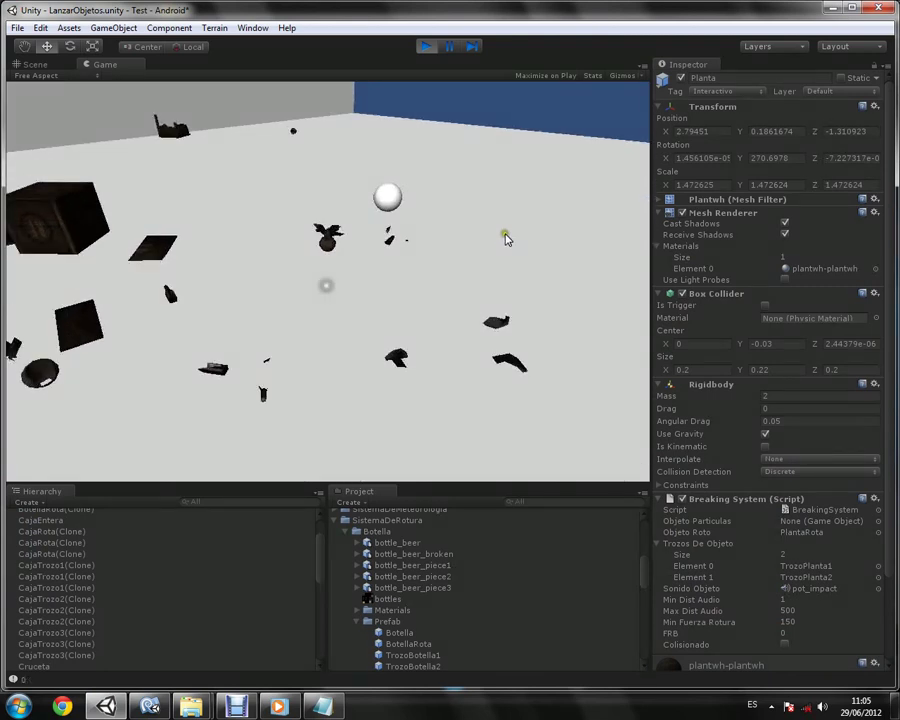
drag(503, 224, 507, 240)
click(507, 241)
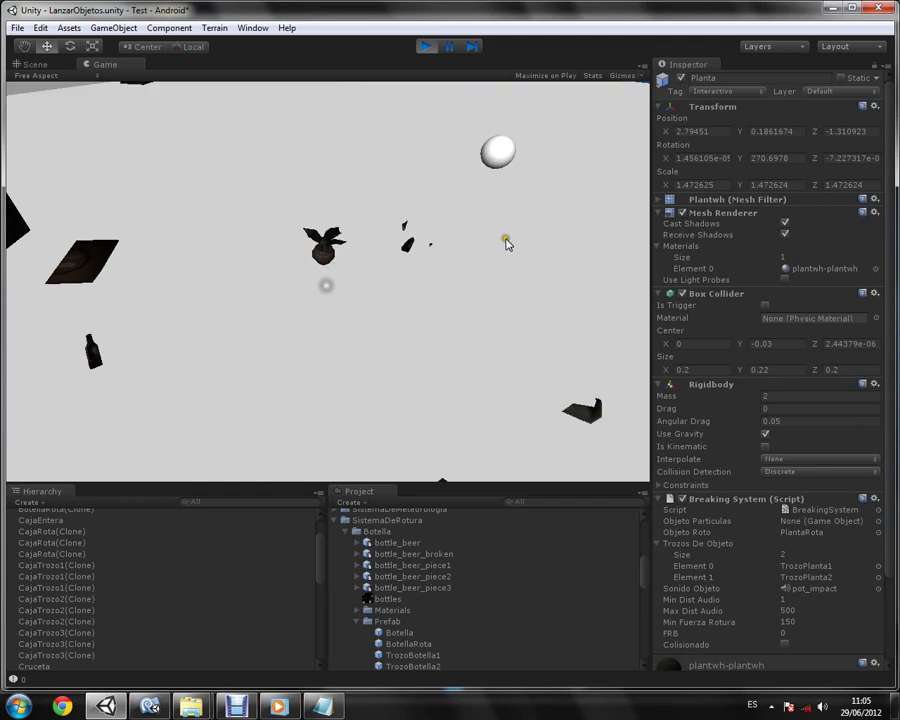
key(w)
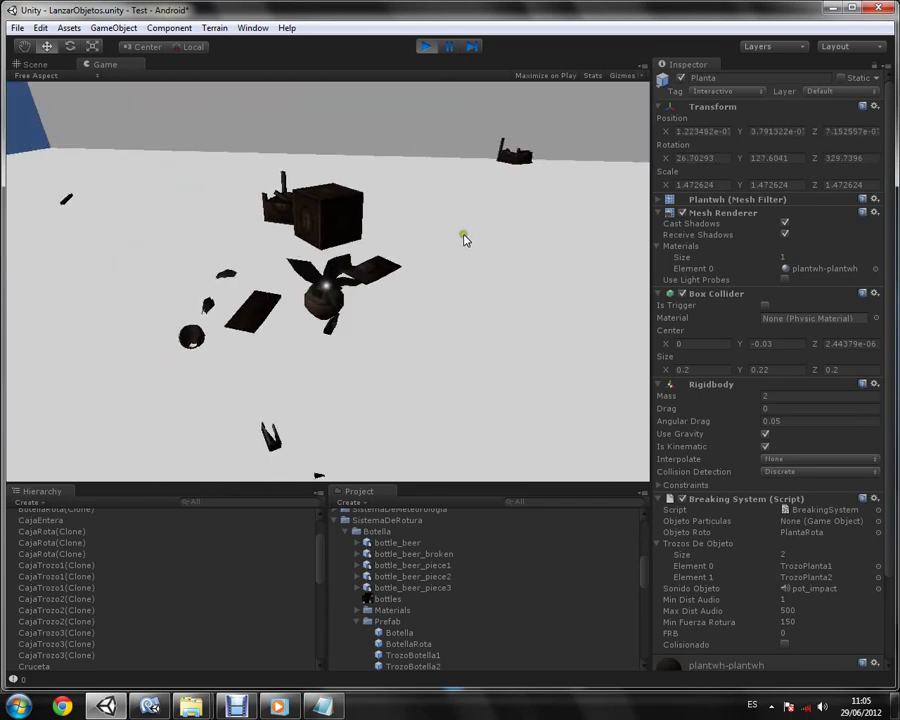
click(465, 240)
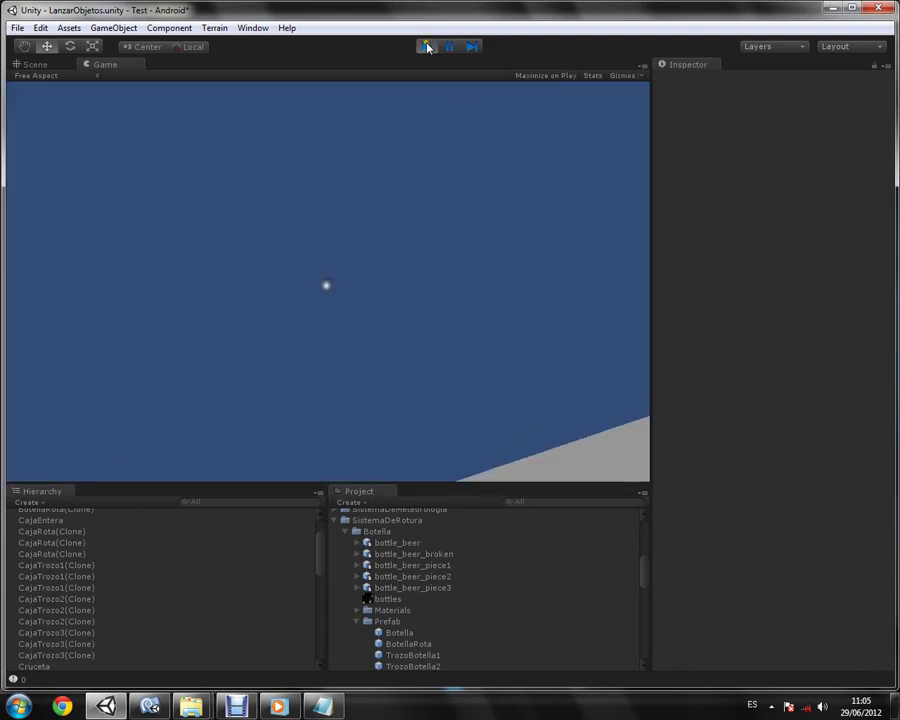
click(428, 45)
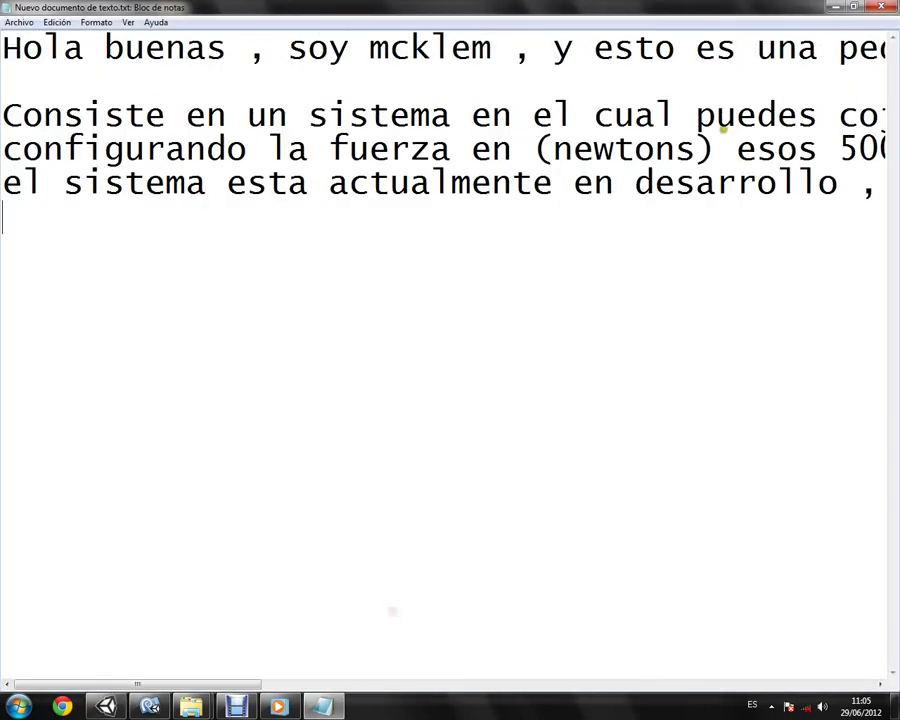